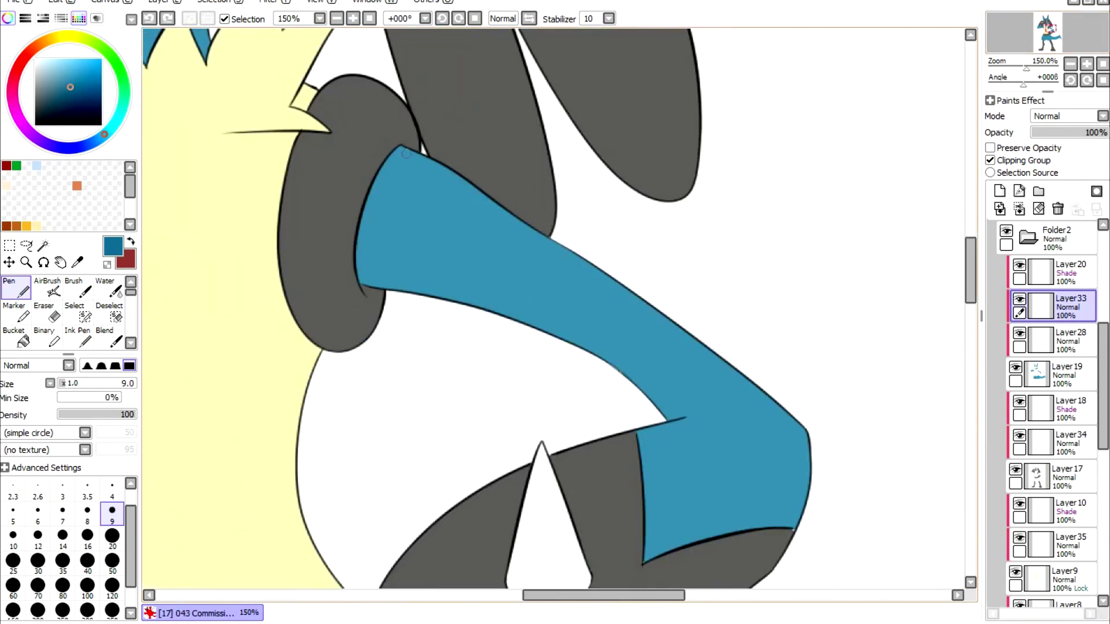
Step: Outline the shadow areas along the bent arm and elbow in dark blue with a size 9 pen on Layer33
key(e)
key(n)
drag(802, 430, 762, 526)
ctrl+click(809, 474)
alt+click(809, 474)
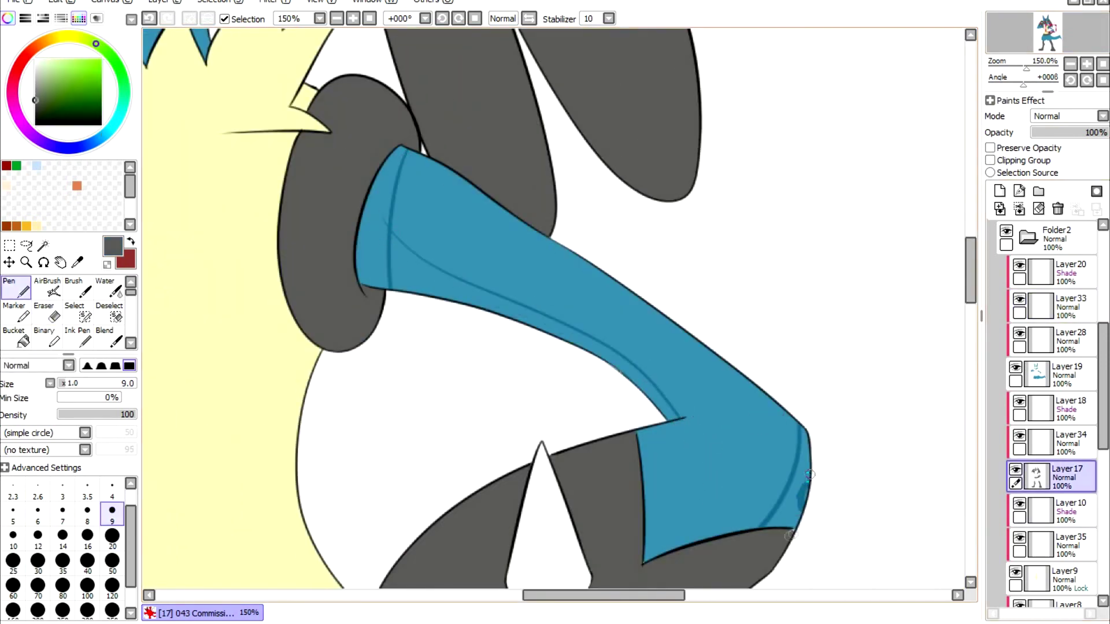
alt+click(790, 533)
ctrl+click(753, 496)
Step: Outline the shadow edges on the blue shorts and tail in dark blue on Layer28
drag(484, 392, 596, 310)
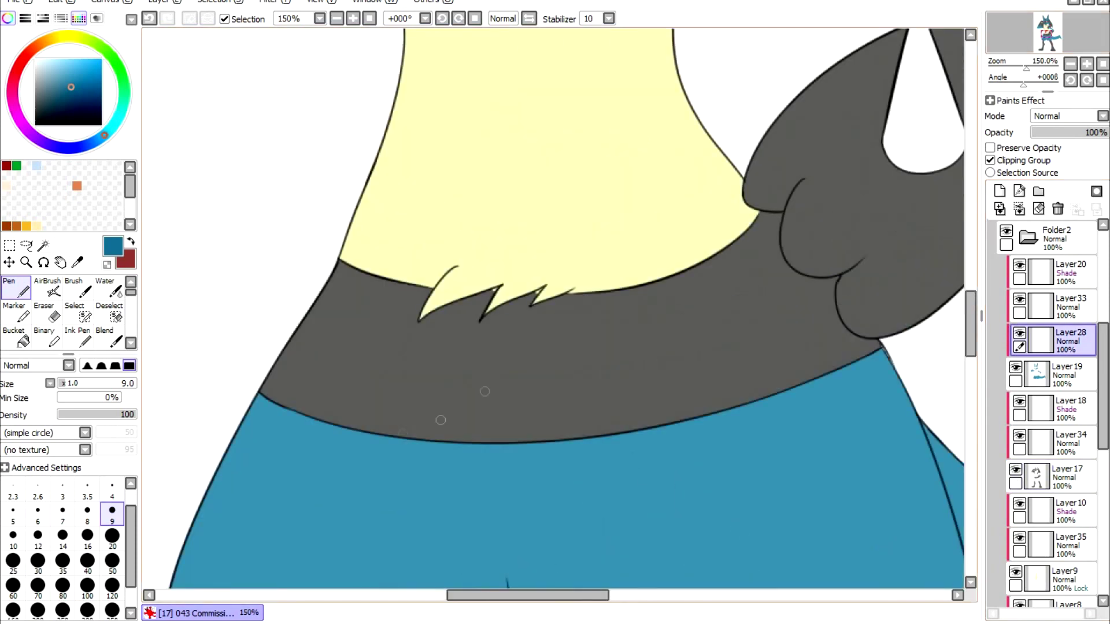
scroll(705, 528, down, 2)
drag(658, 231, 710, 507)
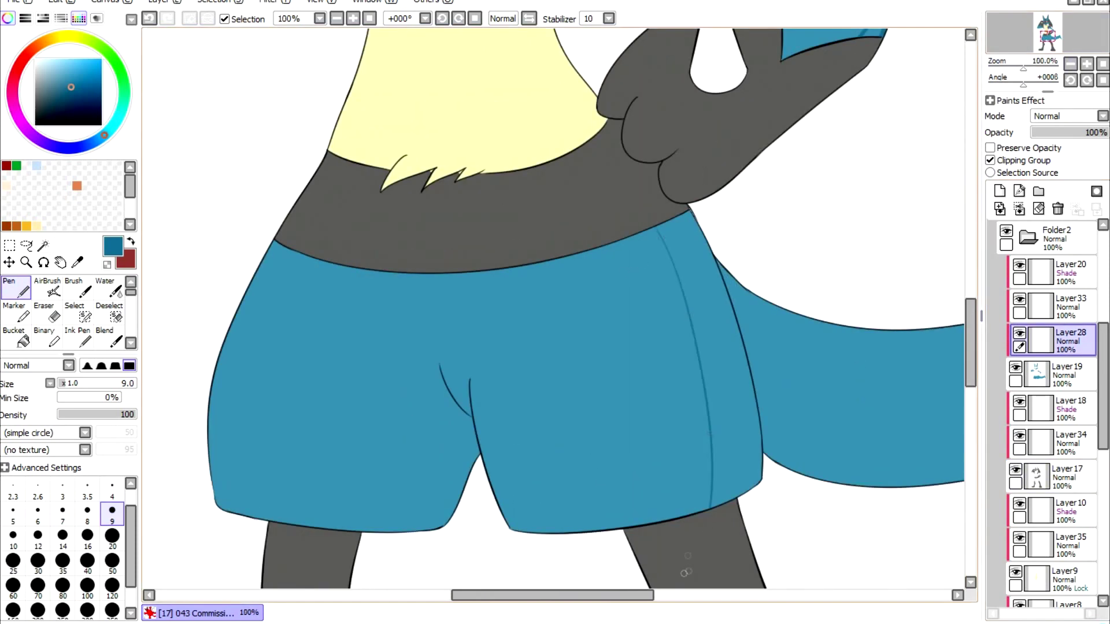
drag(694, 434, 289, 300)
mouse_move(326, 338)
mouse_down()
mouse_move(578, 347)
mouse_move(867, 272)
mouse_up()
drag(404, 174, 751, 520)
drag(555, 231, 555, 393)
Step: Outline the face and snout shadows in near-black on Layer34 and the raised arm's shadow in dark blue
click(1069, 439)
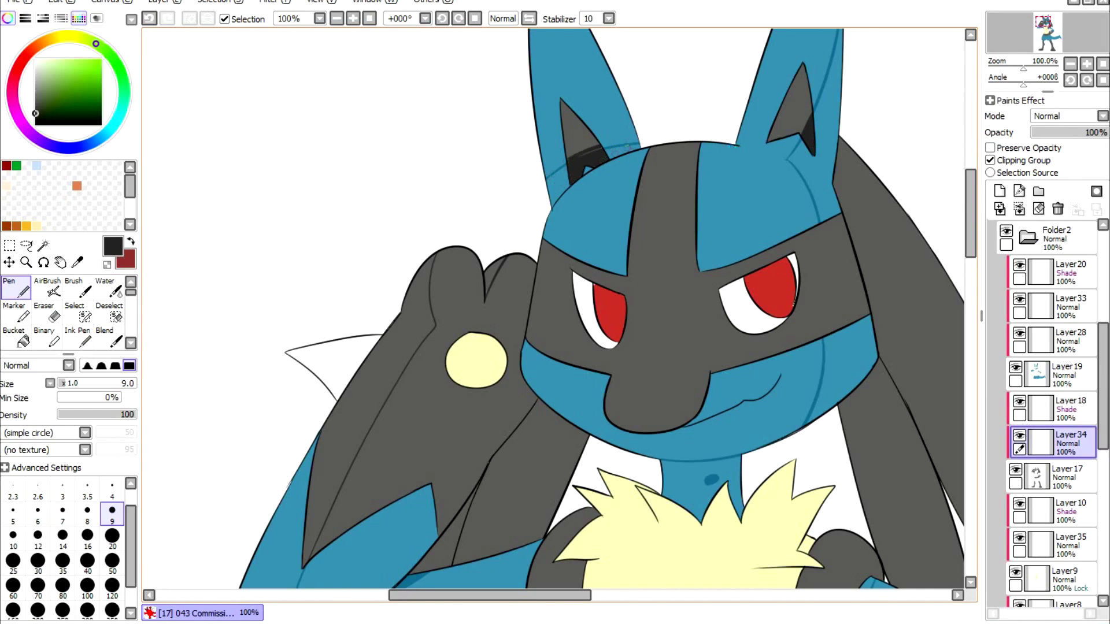
drag(816, 226, 822, 338)
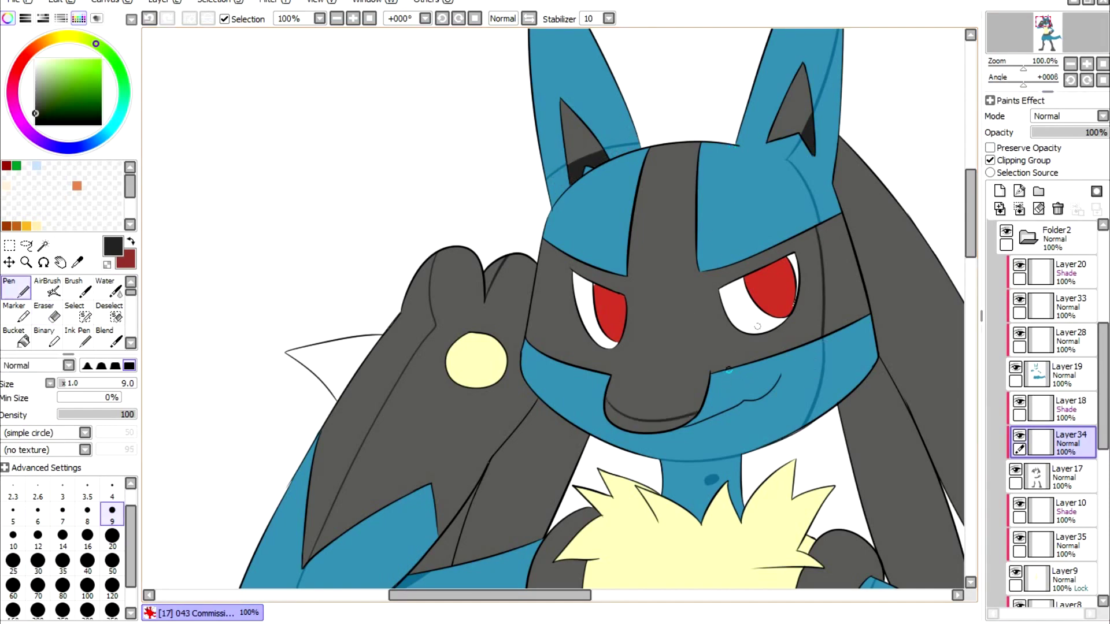
drag(757, 327, 503, 162)
click(1069, 338)
alt+click(370, 263)
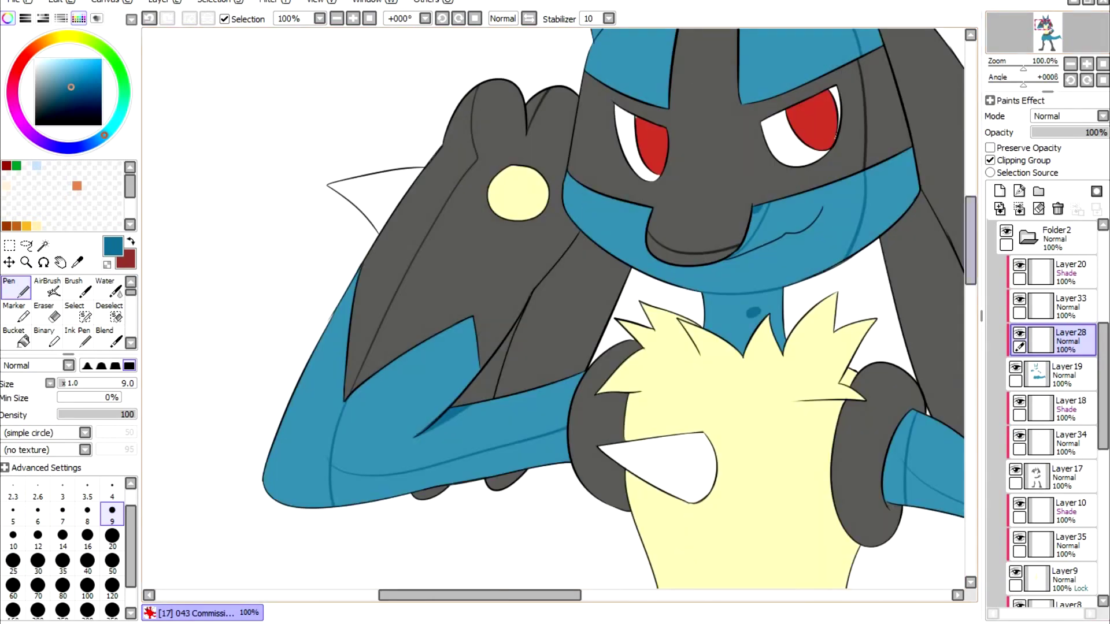
Step: Outline the shadow running down the long grey head appendages in near-black on Layer34
click(1069, 442)
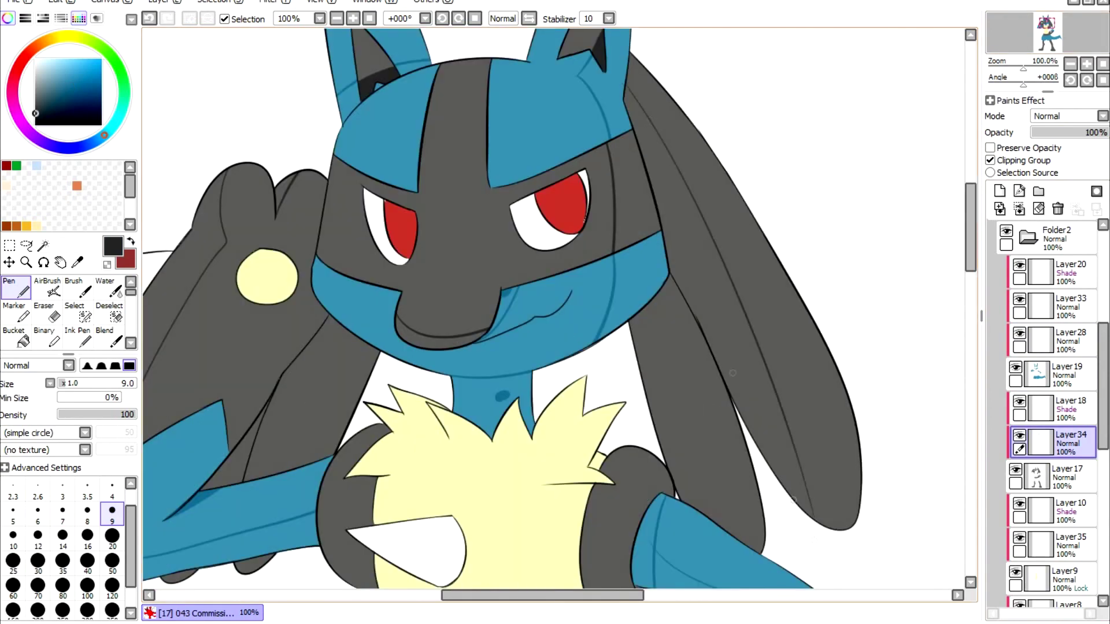
drag(690, 312, 712, 410)
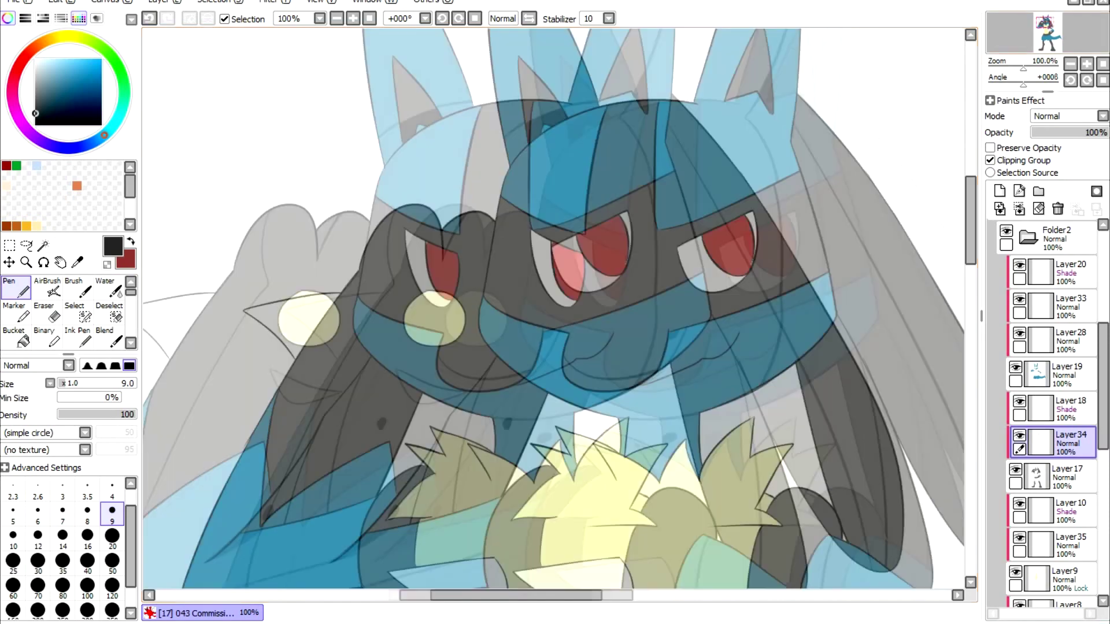
drag(611, 353, 693, 291)
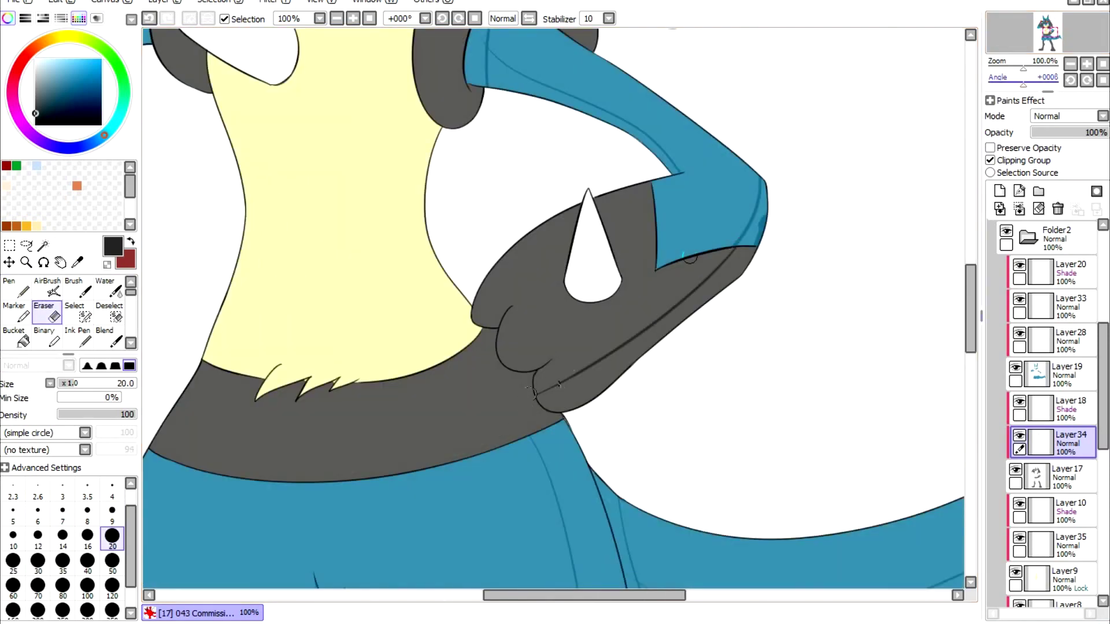
Step: Outline the shadows on the fingers of the hand at the hip and across the dark waistband in near-black
key(ctrl+plus)
drag(555, 381, 524, 391)
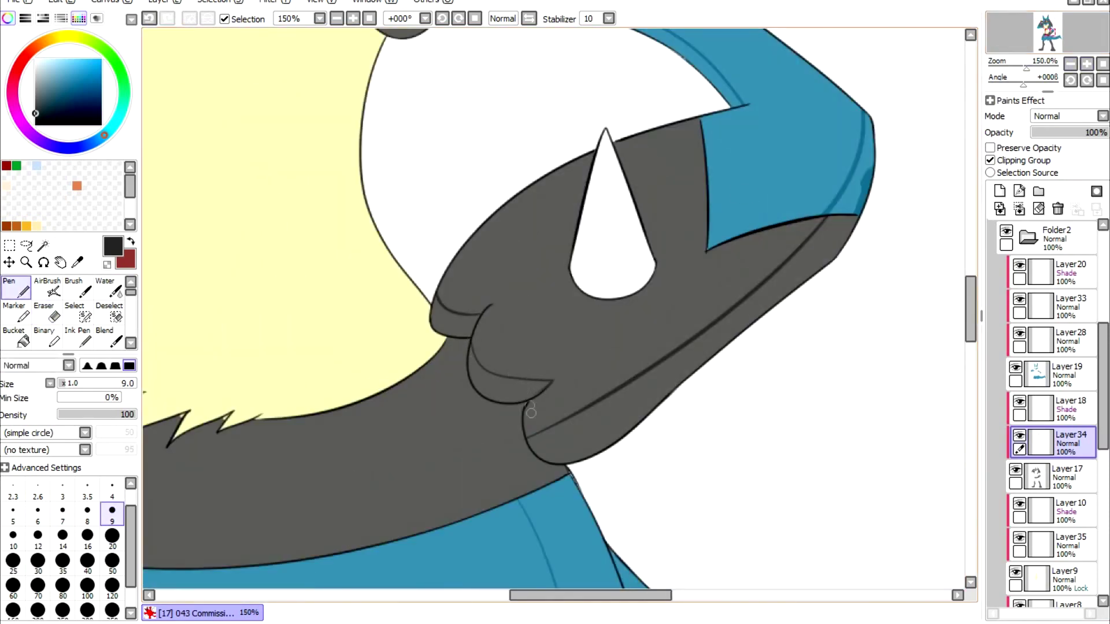
click(1067, 374)
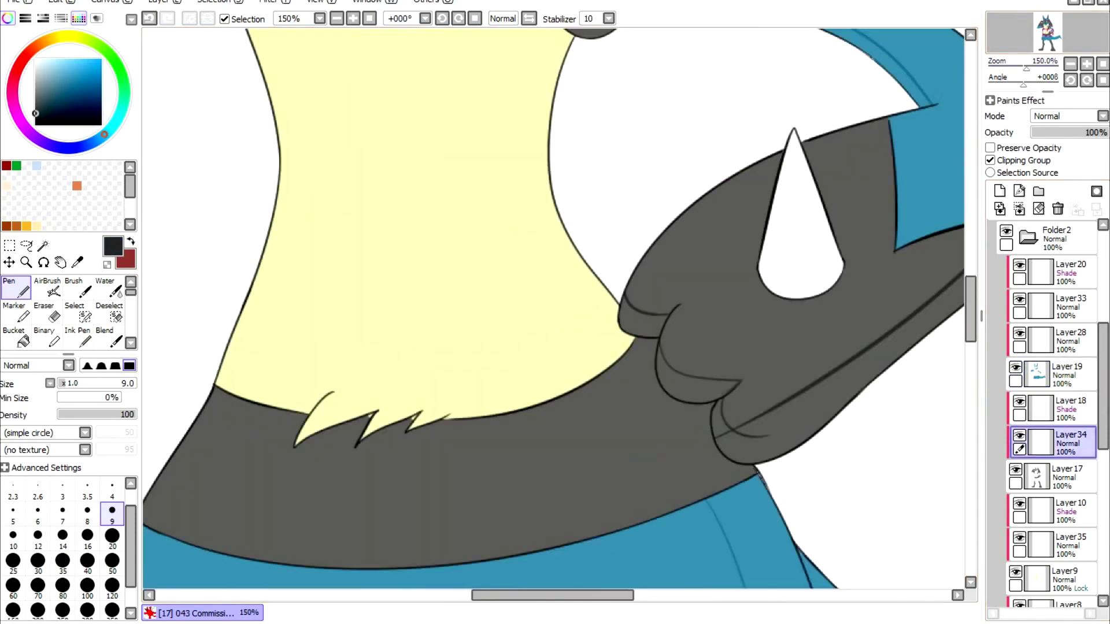
drag(620, 363, 707, 498)
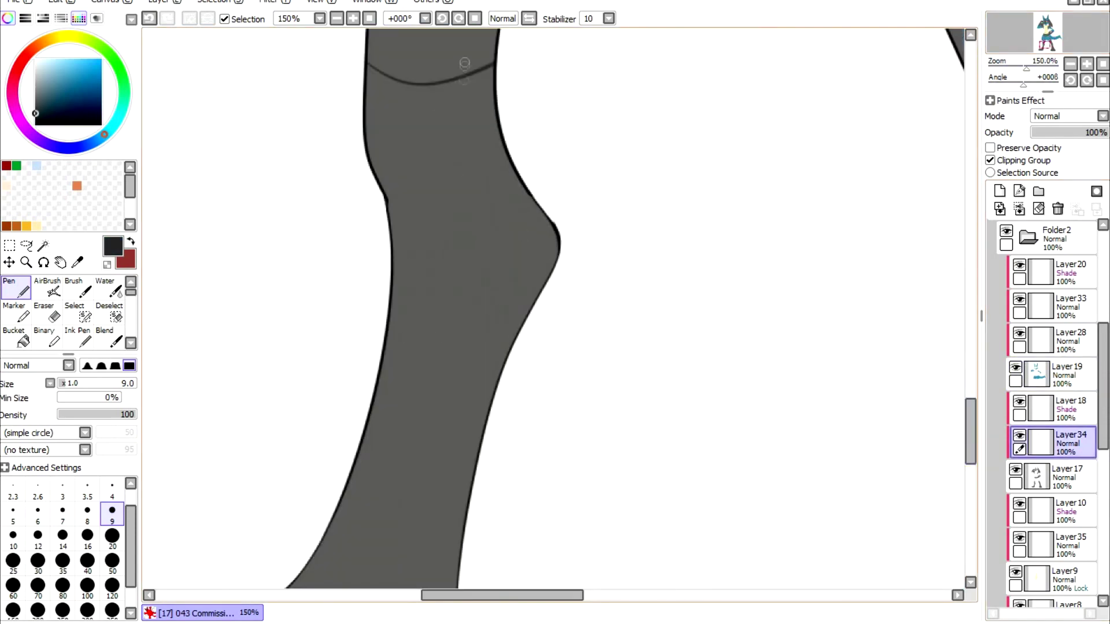
Step: Outline the shadow down the back of the first leg and across the toes of its foot
drag(464, 63, 554, 270)
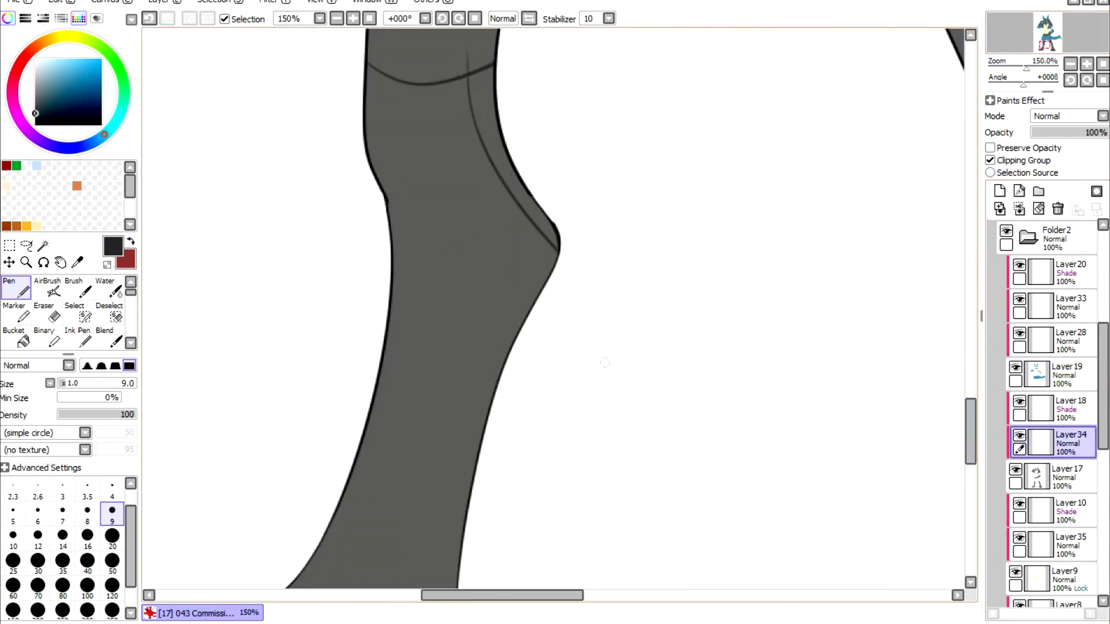
scroll(553, 271, down, 5)
drag(529, 61, 404, 584)
scroll(405, 584, down, 2)
scroll(405, 584, left, 3)
drag(298, 348, 351, 353)
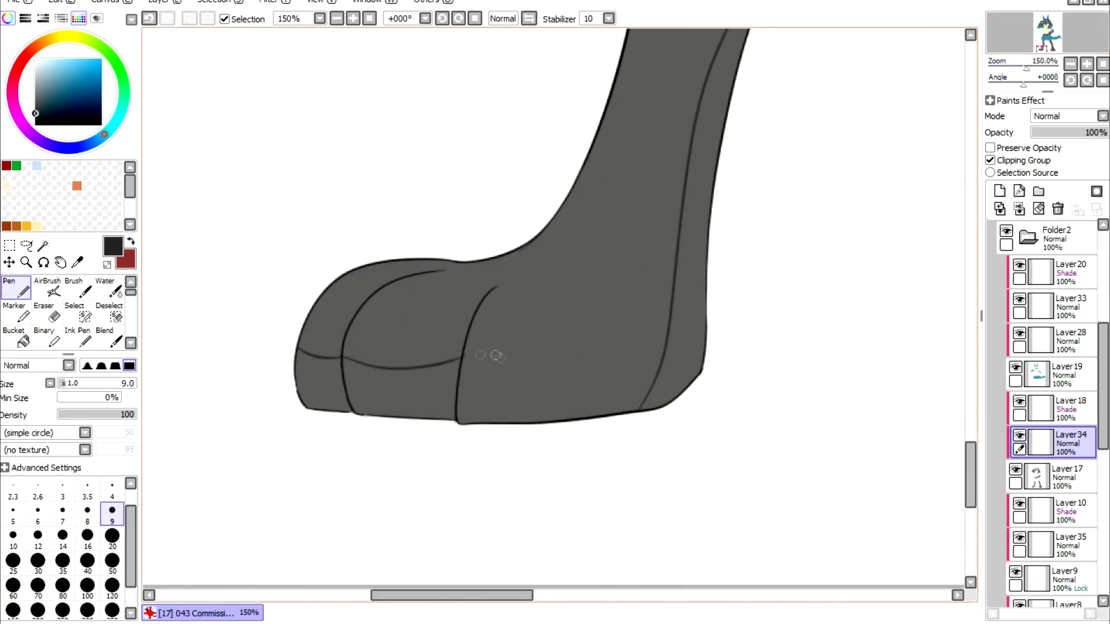
Step: Outline the shadows under the knee and down the lower part of the other leg
scroll(351, 353, up, 3)
scroll(351, 353, right, 3)
drag(601, 206, 708, 202)
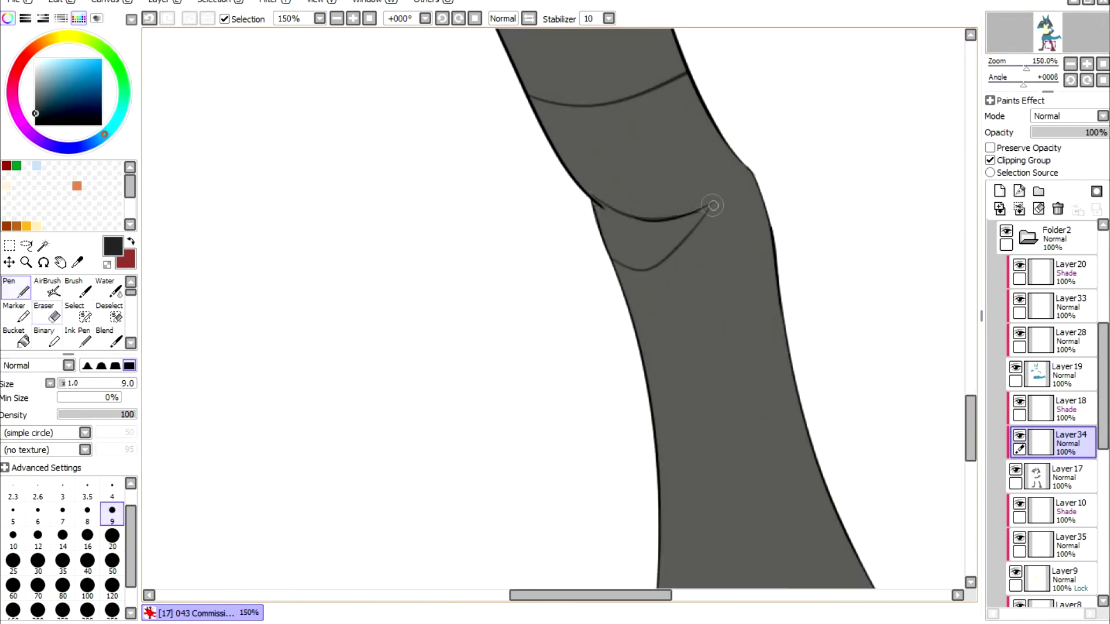
scroll(713, 205, up, 1)
scroll(714, 205, left, 4)
key(ctrl+minus)
scroll(555, 312, right, 4)
scroll(555, 312, down, 3)
drag(644, 90, 719, 364)
Step: Outline the shadows on the dark grey rounded shoulders beside the chest fur on Layer34
key(ctrl+plus)
scroll(664, 415, right, 3)
scroll(664, 415, down, 2)
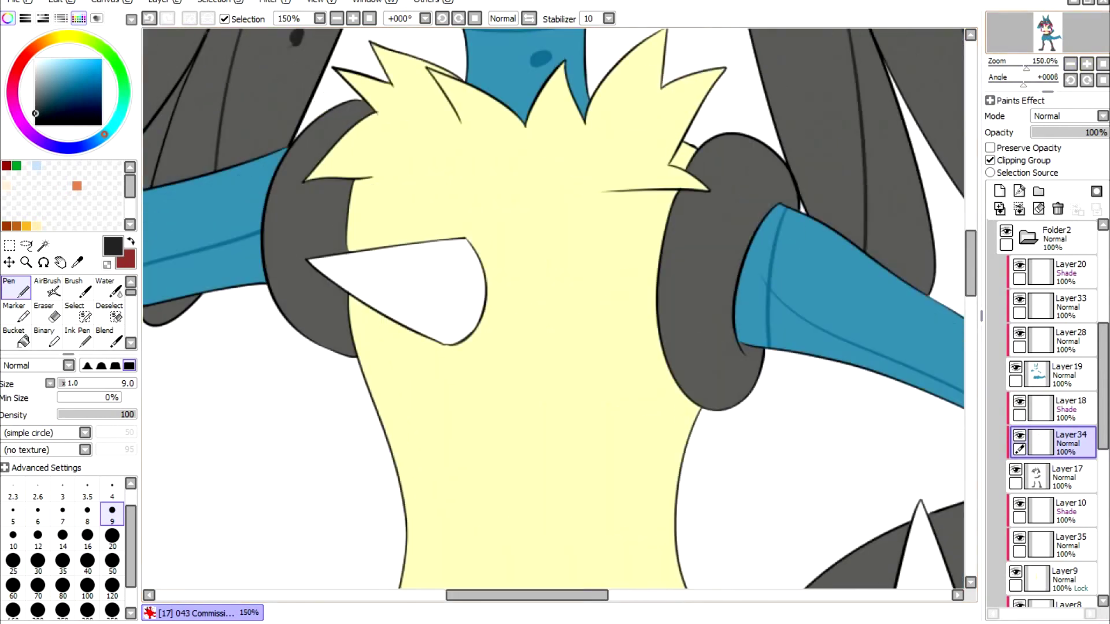
mouse_move(681, 186)
mouse_down()
mouse_move(745, 124)
mouse_move(790, 181)
mouse_up()
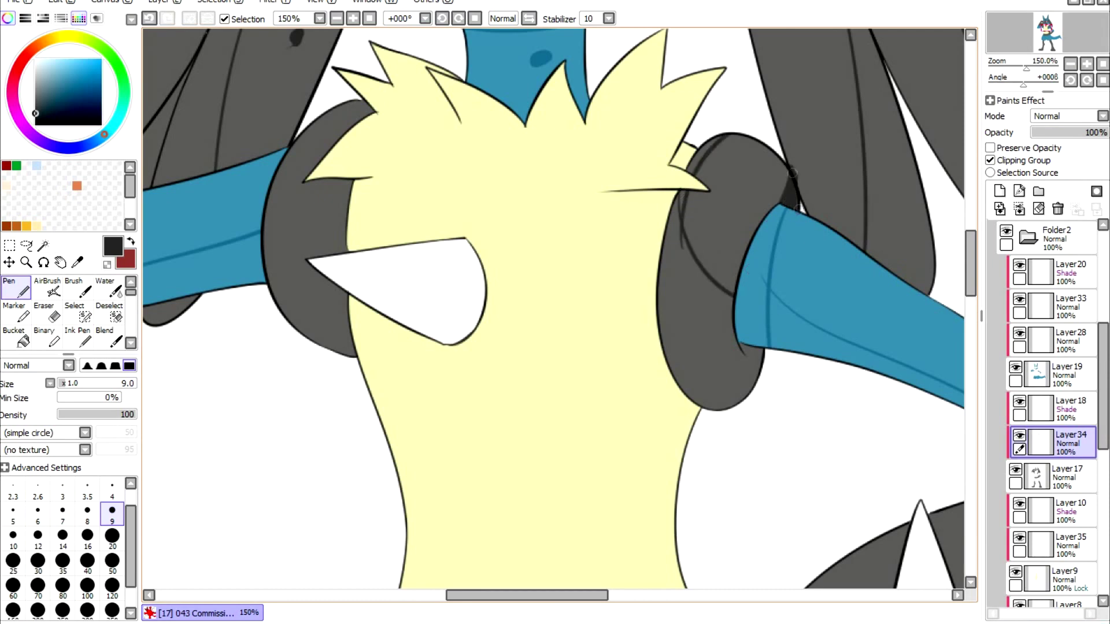
drag(290, 208, 477, 335)
key(ctrl+z)
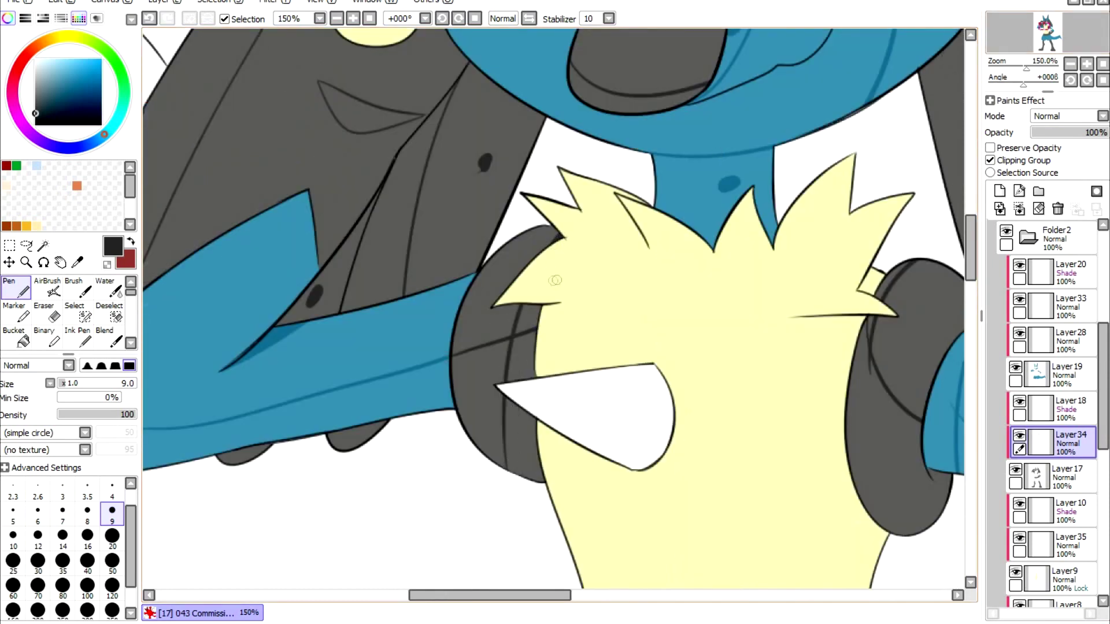
Step: Outline a jagged fur shadow across the upper chest in muted yellow on Layer35
scroll(1052, 404, down, 1)
click(1067, 489)
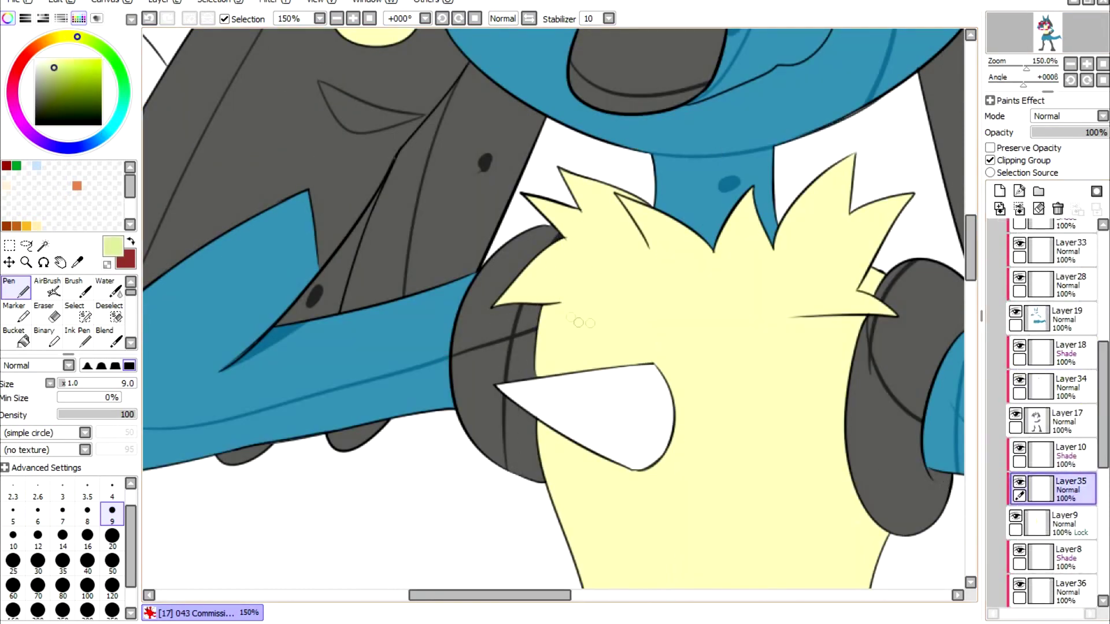
drag(501, 301, 546, 317)
key(ctrl+z)
drag(579, 240, 827, 261)
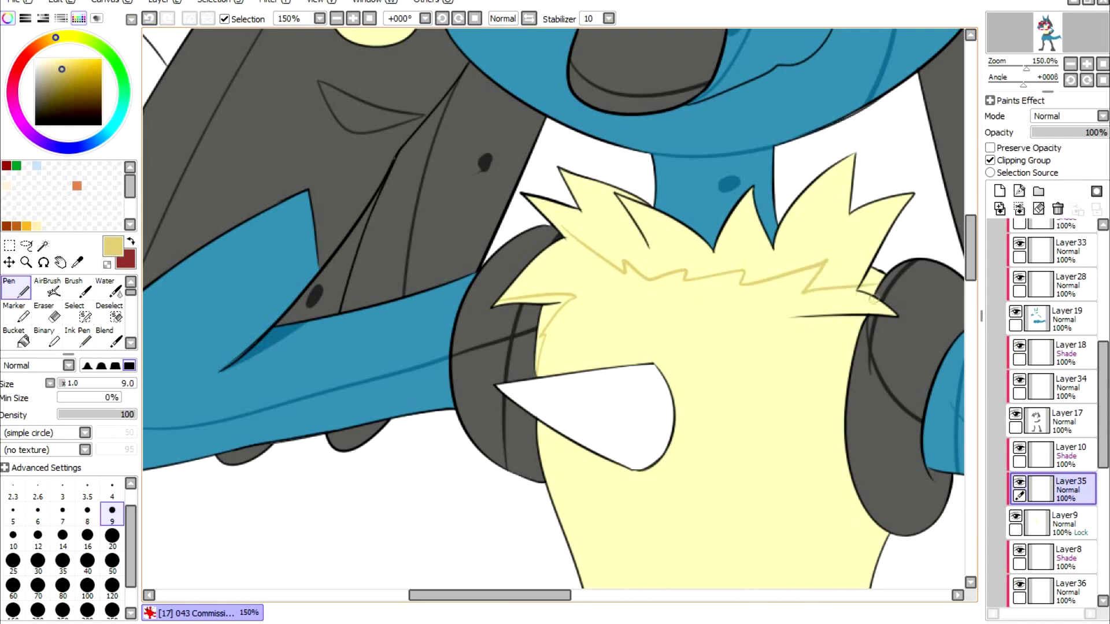
Step: Outline the jagged shadow down the side of the yellow torso and shade the belly fur tufts in muted yellow
drag(847, 509, 719, 197)
drag(734, 198, 700, 364)
drag(706, 343, 728, 457)
mouse_move(722, 375)
mouse_down()
mouse_move(751, 474)
mouse_move(800, 549)
mouse_up()
scroll(544, 308, down, 5)
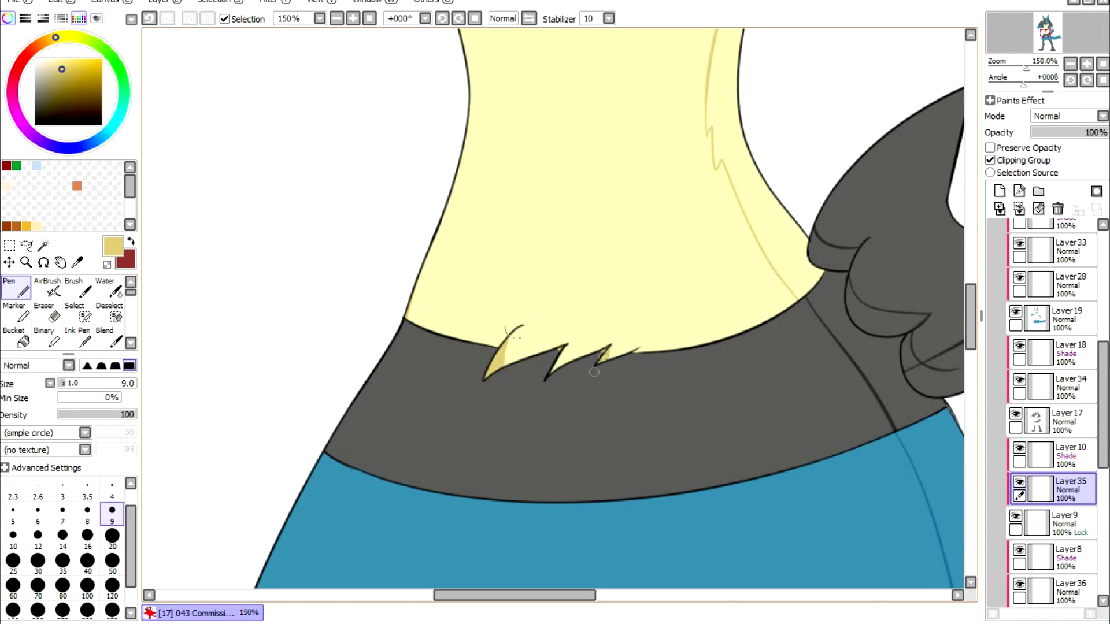
Step: Sample the pale yellow of the belly fur from Layer9 and enlarge the pen to size 20
ctrl+shift+click(595, 370)
key(e)
ctrl+shift+click(552, 345)
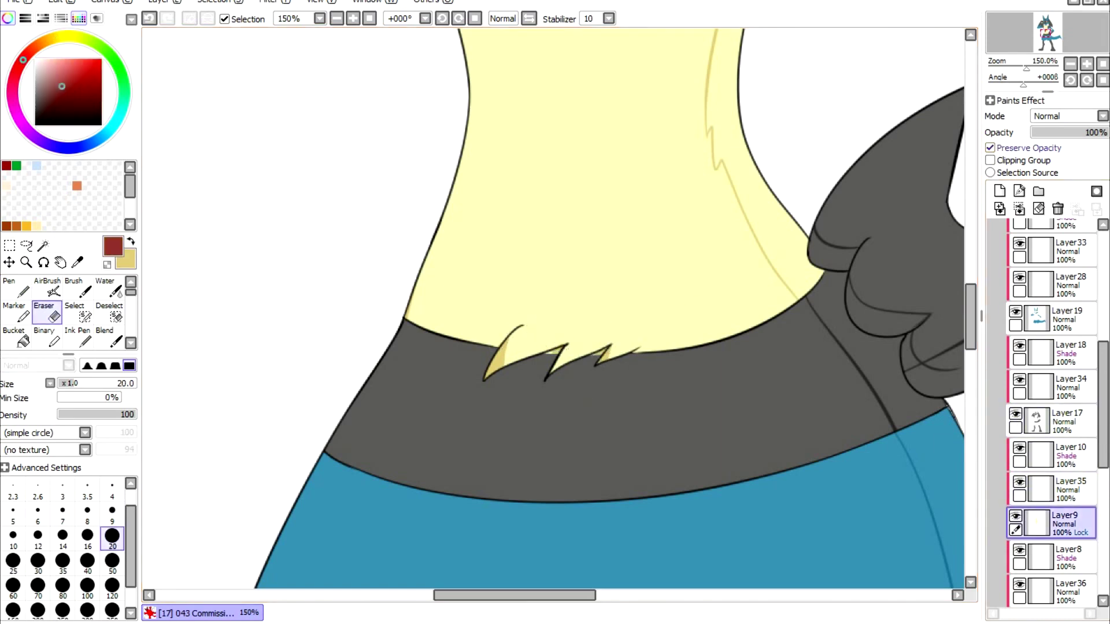
alt+click(537, 354)
key(n)
key(bracketright)
key(bracketright)
key(bracketright)
key(bracketright)
key(bracketright)
Step: Shade the lower edge of the round palm pad in muted yellow on Layer35
ctrl+shift+click(565, 348)
key(x)
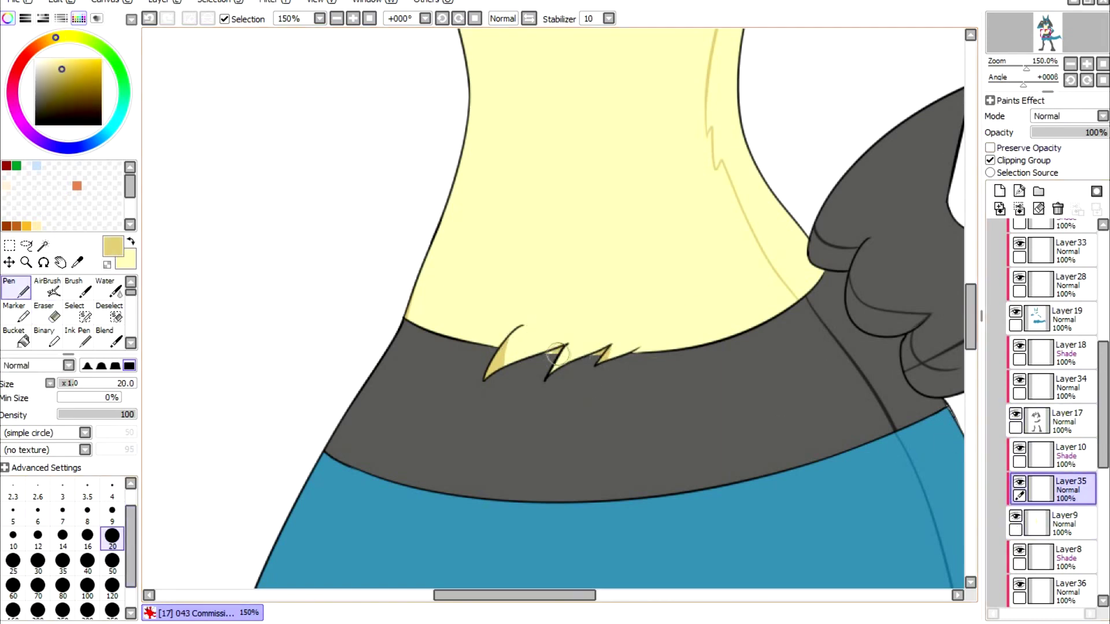
scroll(868, 153, up, 10)
drag(467, 242, 491, 289)
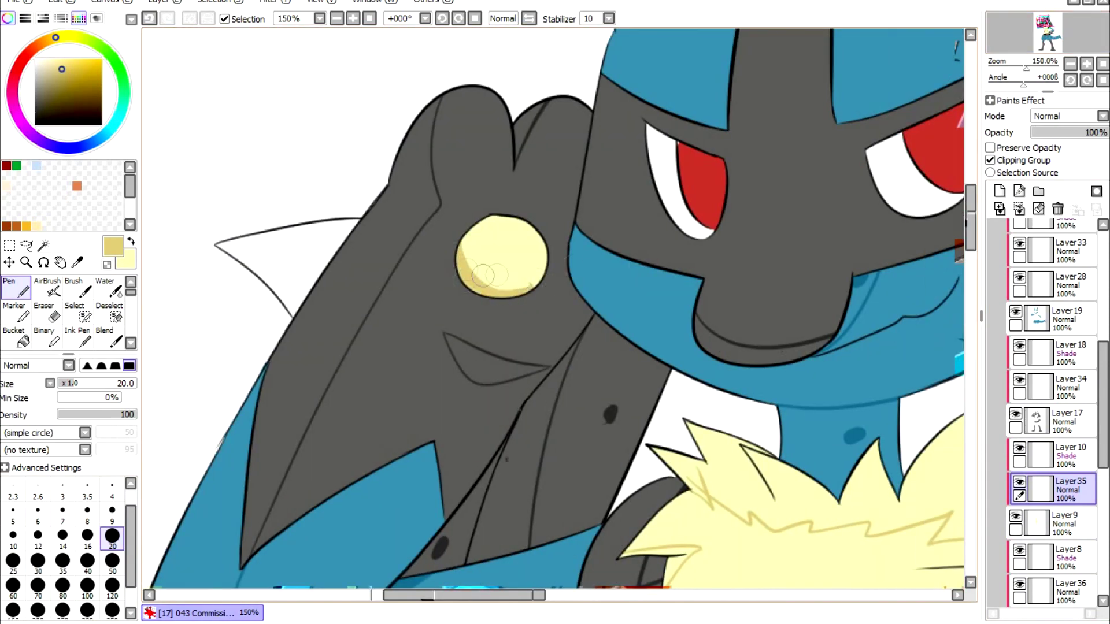
Step: Hide the base colour layers Layer9, Layer6, Layer17 and Layer19
scroll(1046, 404, down, 2)
click(1015, 440)
click(1015, 542)
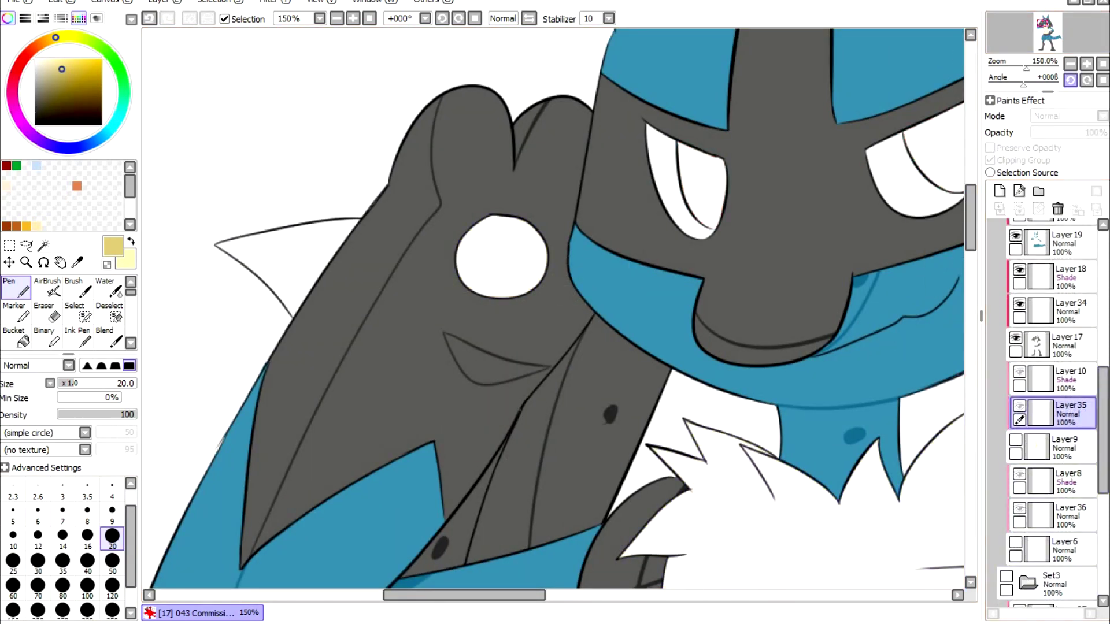
key(minus)
scroll(1046, 405, up, 2)
click(1016, 416)
click(1016, 316)
Step: Fill the outlined shadow areas on the head, neck and arms with dark blue on Layer33 using the Bucket
click(1066, 252)
click(16, 338)
click(844, 359)
click(699, 520)
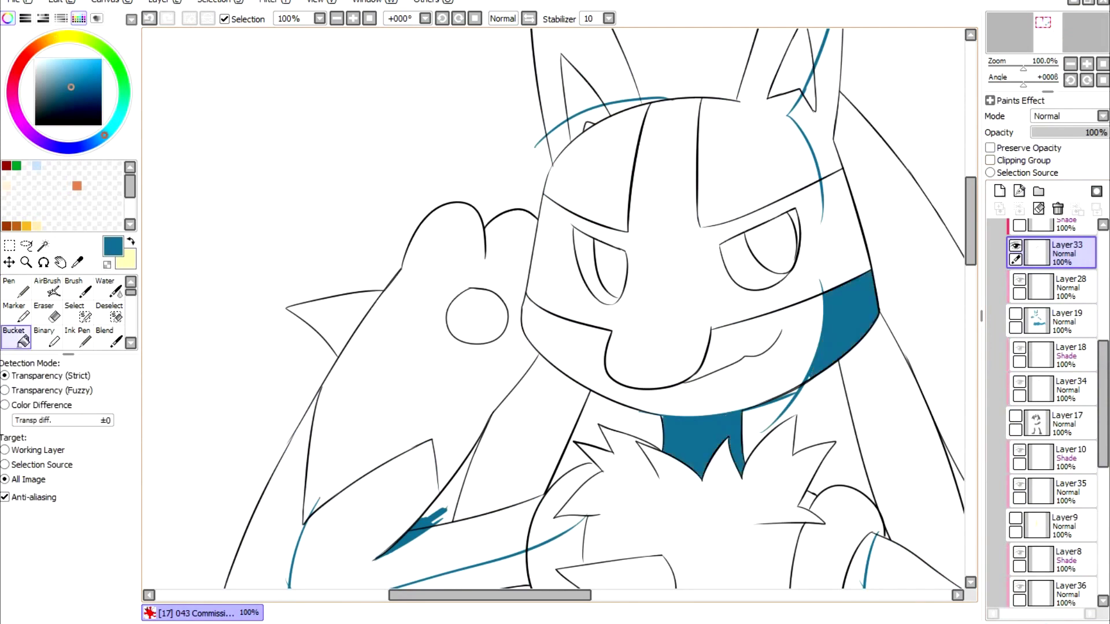
click(809, 144)
scroll(559, 314, down, 10)
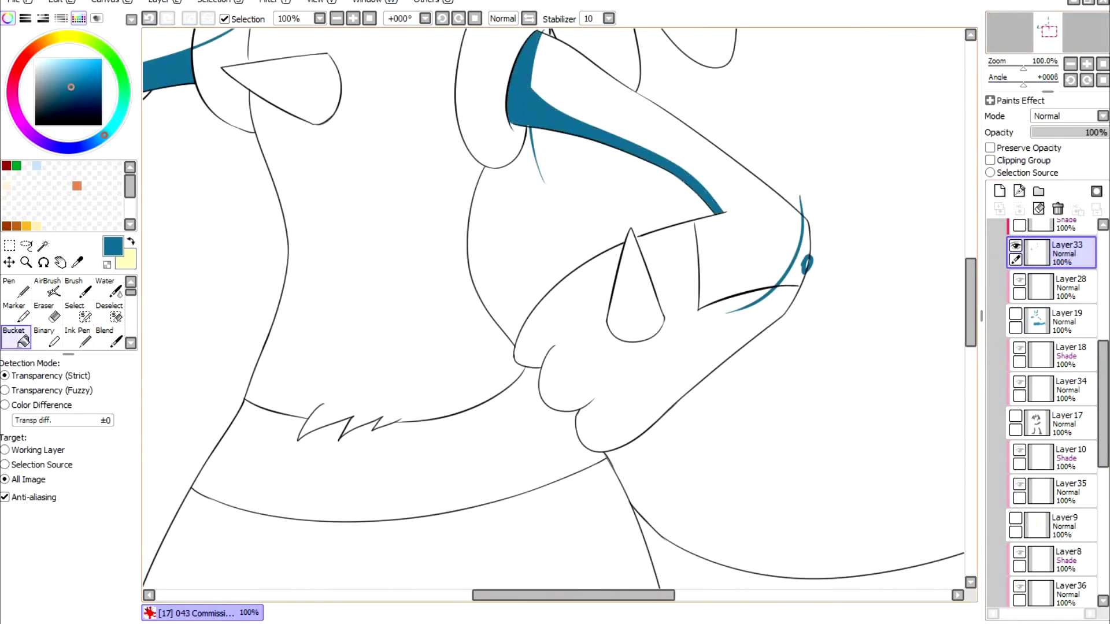
Step: Combine the Layer33 shading into Layer28 and remove the separate Layer33
scroll(559, 315, up, 5)
click(1015, 314)
click(1016, 280)
click(1015, 292)
click(1058, 208)
click(1015, 279)
Step: Fill the outlined shadow areas on the shorts and tail with dark blue on Layer28 using the Bucket
scroll(560, 315, down, 5)
click(404, 243)
click(181, 243)
click(694, 173)
click(838, 225)
Step: Touch up the dark blue shading at the base of one ear and along the outer edge of the other
scroll(559, 314, up, 5)
scroll(559, 314, up, 2)
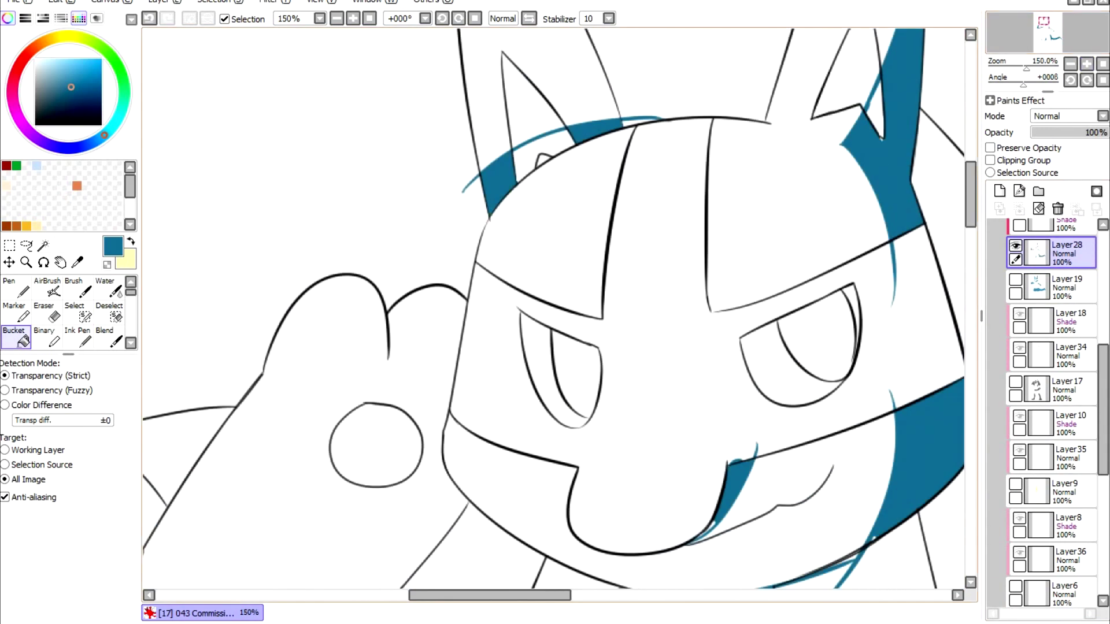
key(n)
drag(520, 174, 558, 147)
key(e)
scroll(560, 314, up, 3)
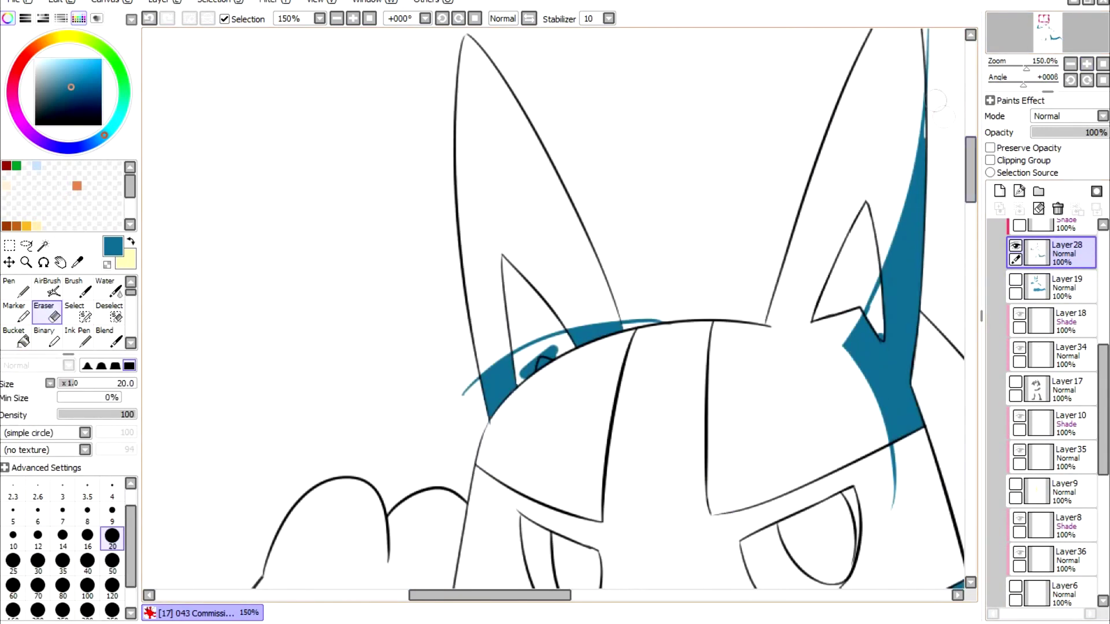
key(n)
drag(927, 99, 931, 208)
Step: Extend the dark blue shading over the outer edge of the raised arm with the size 20 pen
scroll(559, 314, down, 2)
drag(341, 179, 257, 321)
drag(309, 214, 250, 335)
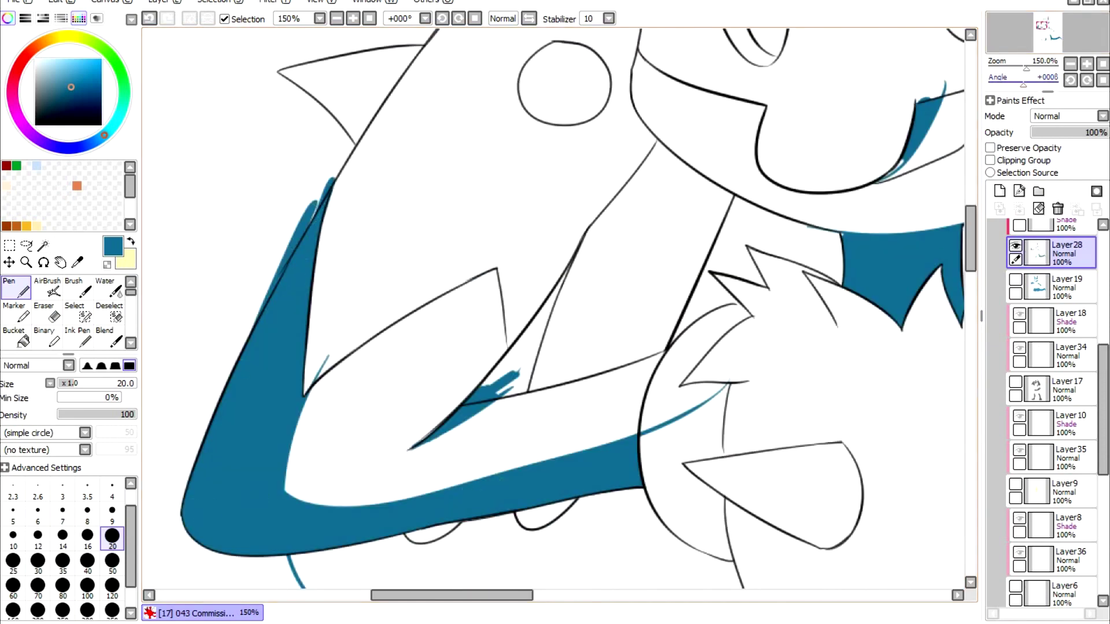
Step: Reduce the pen to size 14 and touch up the dark blue shading along the jaw and neck
scroll(627, 171, up, 2)
key(bracketleft)
key(bracketleft)
drag(777, 209, 801, 186)
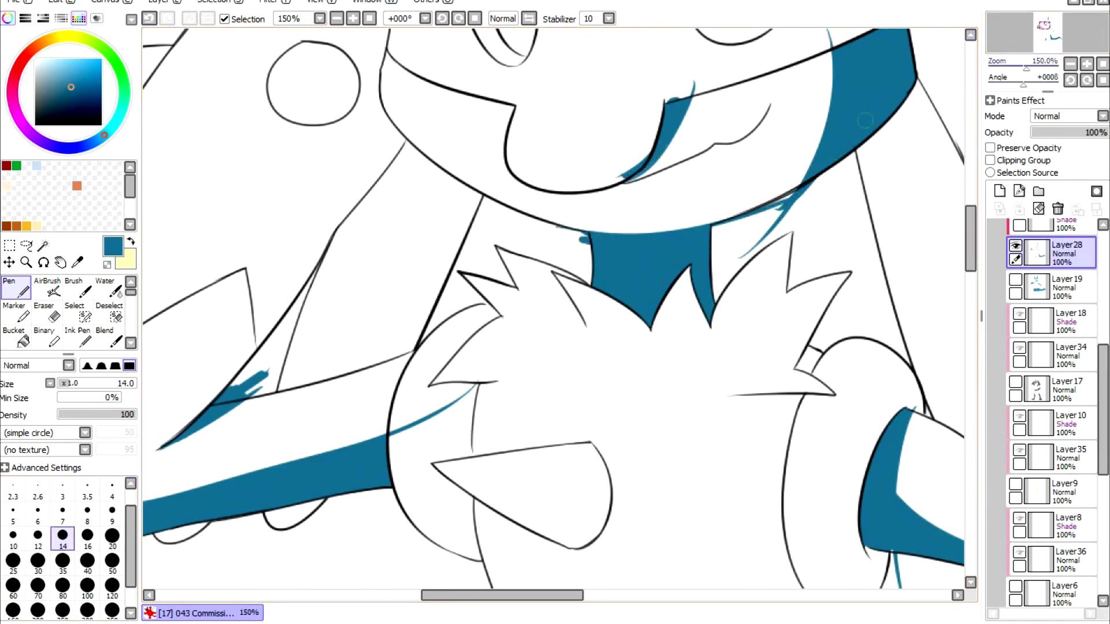
Step: Touch up the gaps and edges of the dark blue shading on the shorts and tail with the pen
scroll(865, 120, down, 5)
scroll(865, 120, down, 5)
scroll(865, 120, down, 3)
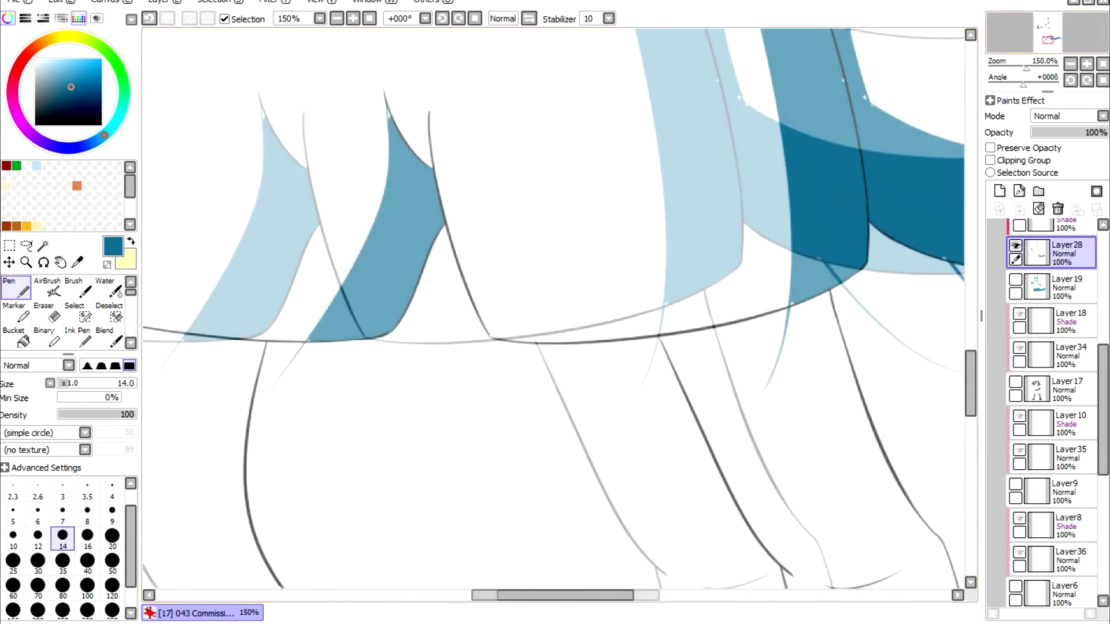
scroll(729, 205, up, 2)
scroll(673, 420, up, 2)
scroll(673, 419, right, 5)
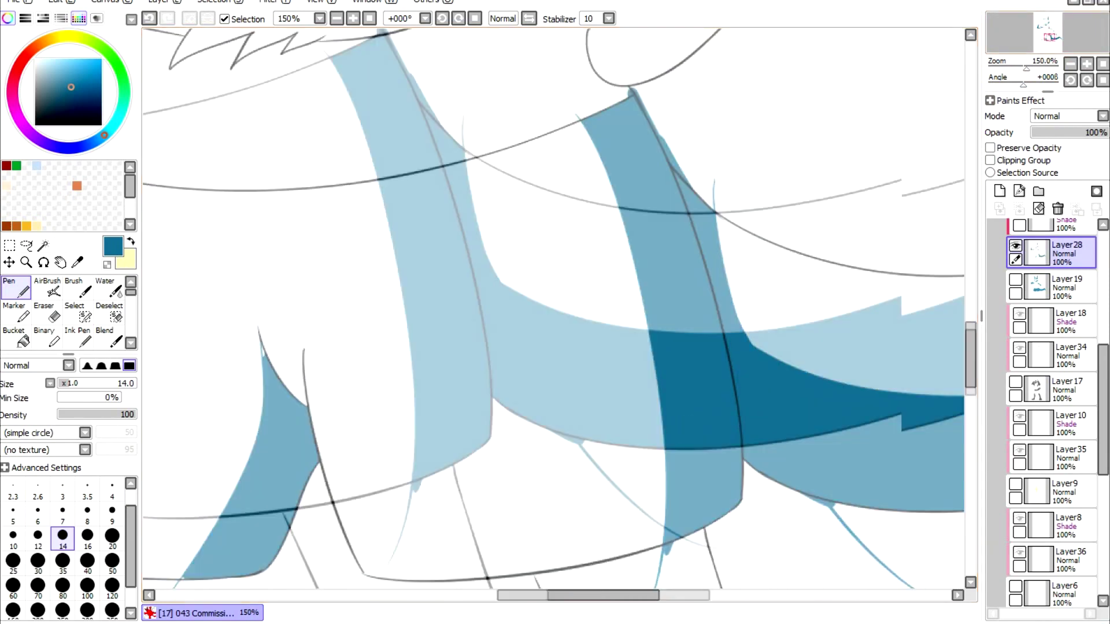
scroll(694, 100, left, 6)
drag(694, 100, 704, 139)
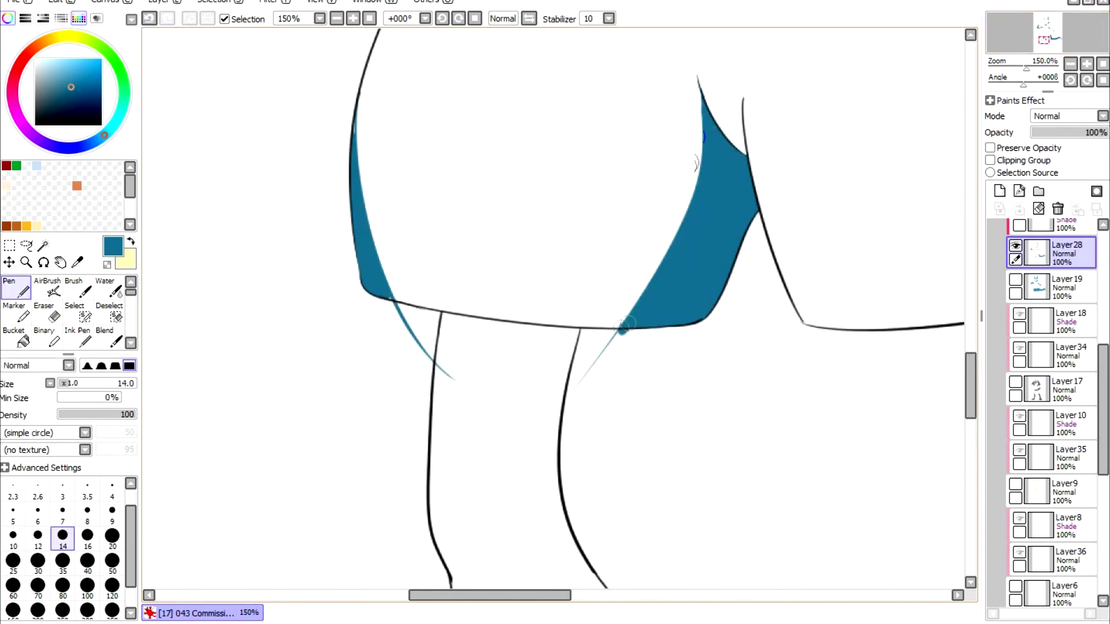
drag(354, 119, 352, 271)
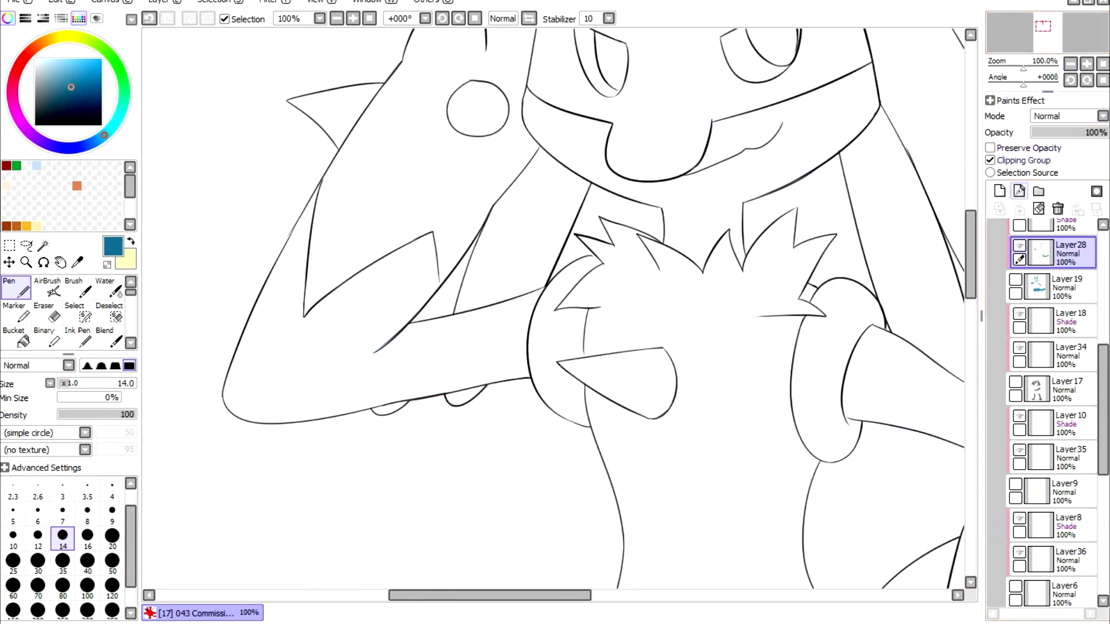
Step: Outline and fill a small dark blue fold shadow between the legs of the shorts on Layer28 with the size 14 pen
mouse_move(454, 94)
mouse_down()
mouse_move(485, 109)
mouse_move(481, 118)
mouse_up()
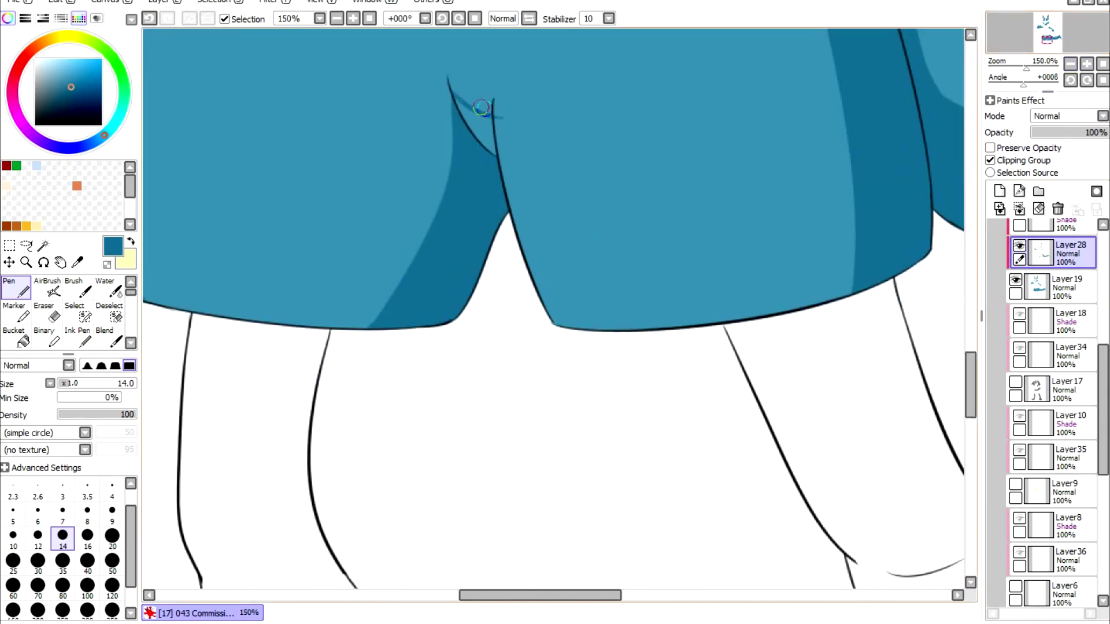
key(w)
key(n)
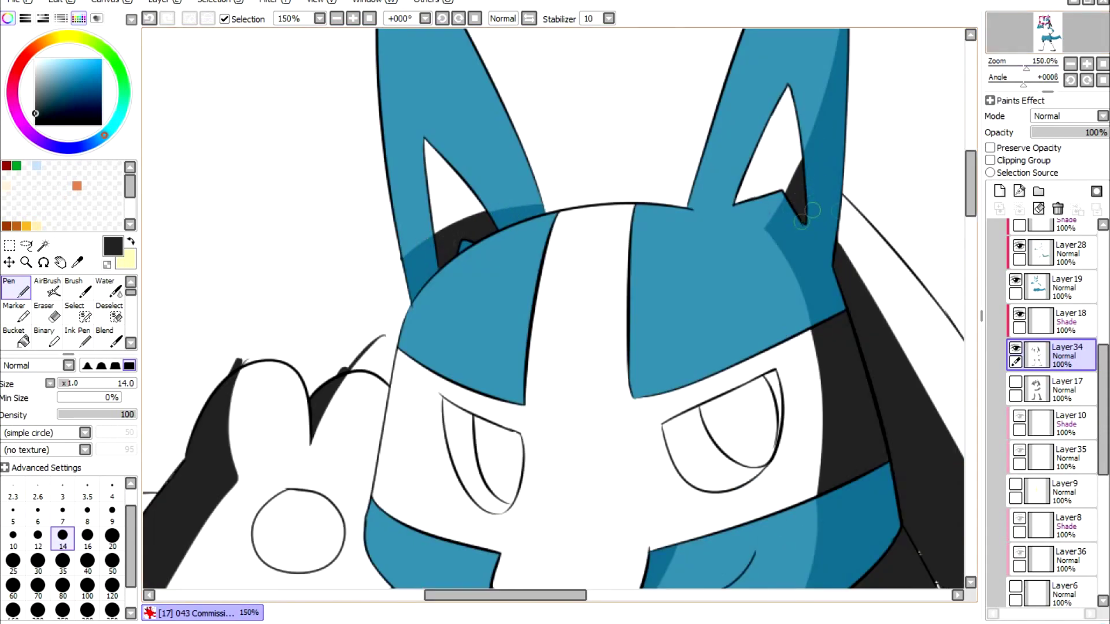
Step: Paint the near-black shading inside the ears, along the face edge and on the raised arm on Layer34
scroll(812, 211, down, 5)
scroll(652, 320, right, 6)
scroll(607, 370, down, 5)
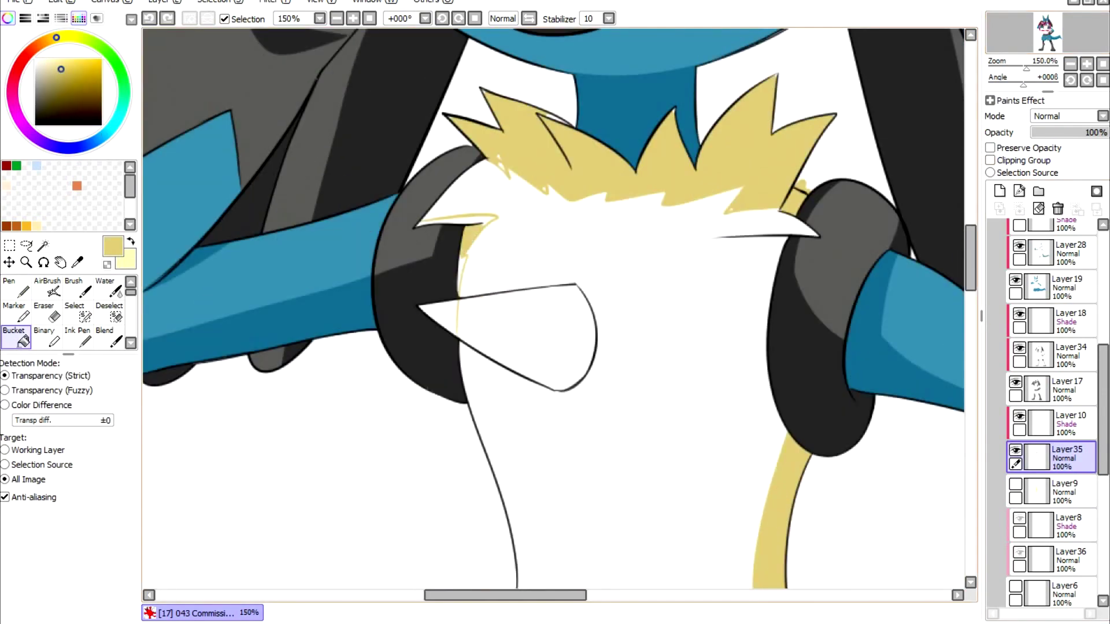
Step: Cover the gaps along the tips and edges of the chest fur's darker cream shading with the size 14 pen
key(n)
drag(540, 113, 532, 129)
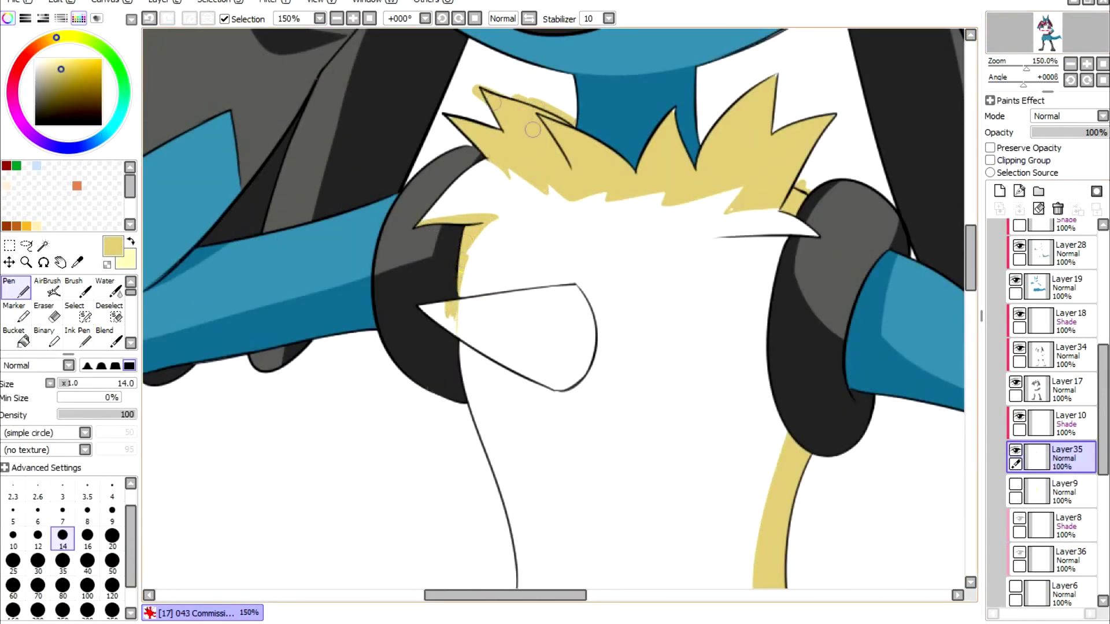
drag(837, 108, 792, 196)
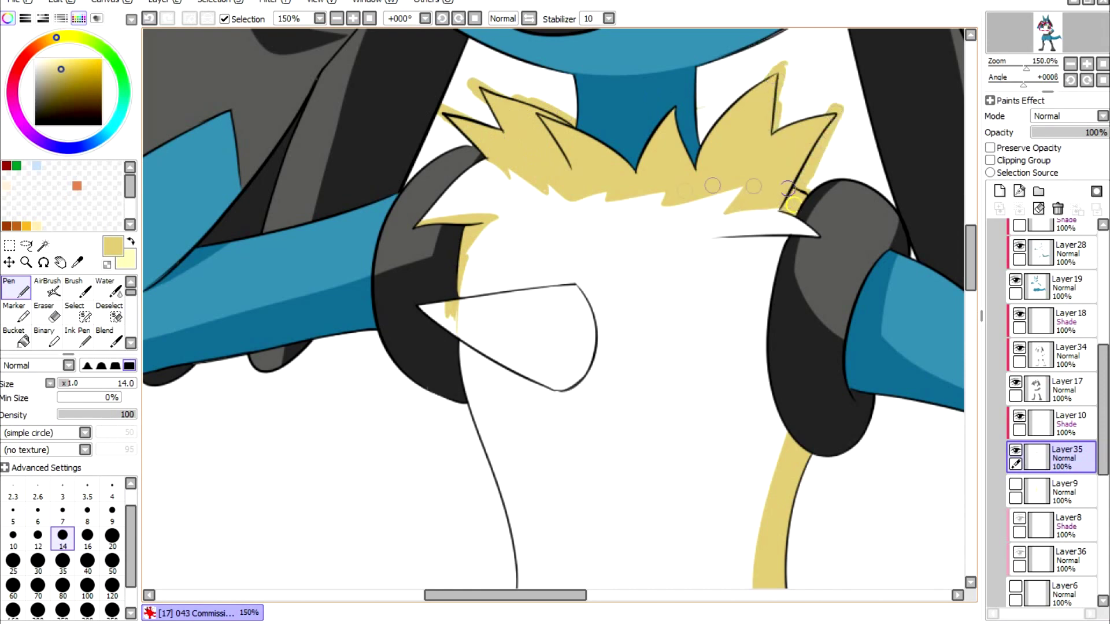
Step: Paint the darker cream shadow beneath the chest spike and touch up the shading along the torso's edges
scroll(666, 83, down, 3)
mouse_move(647, 194)
mouse_down()
mouse_move(613, 207)
mouse_move(645, 127)
mouse_up()
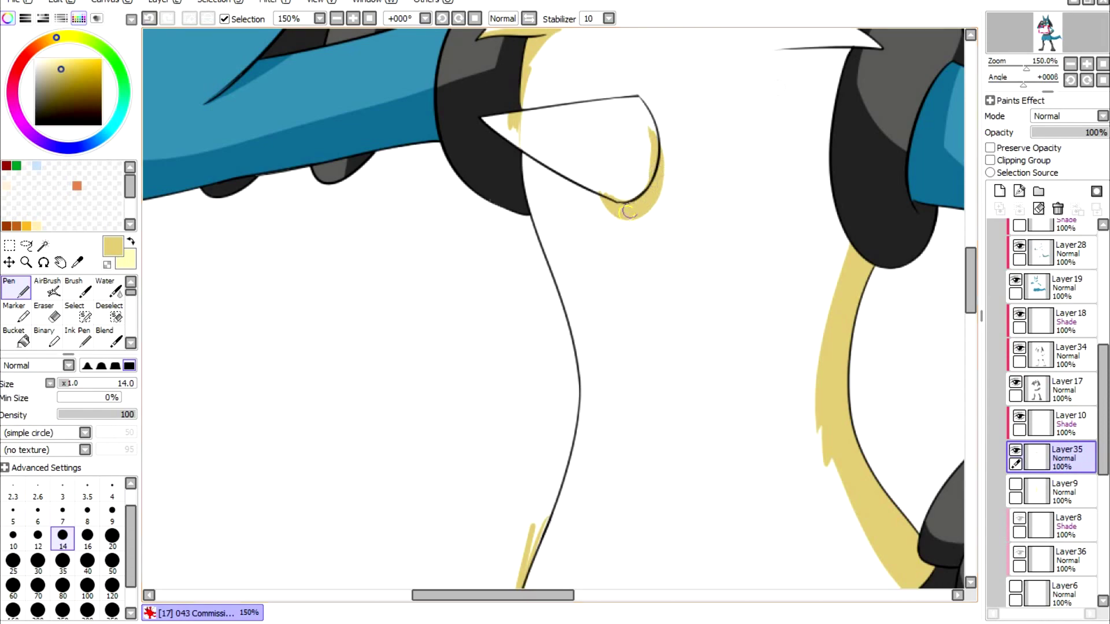
scroll(629, 213, down, 3)
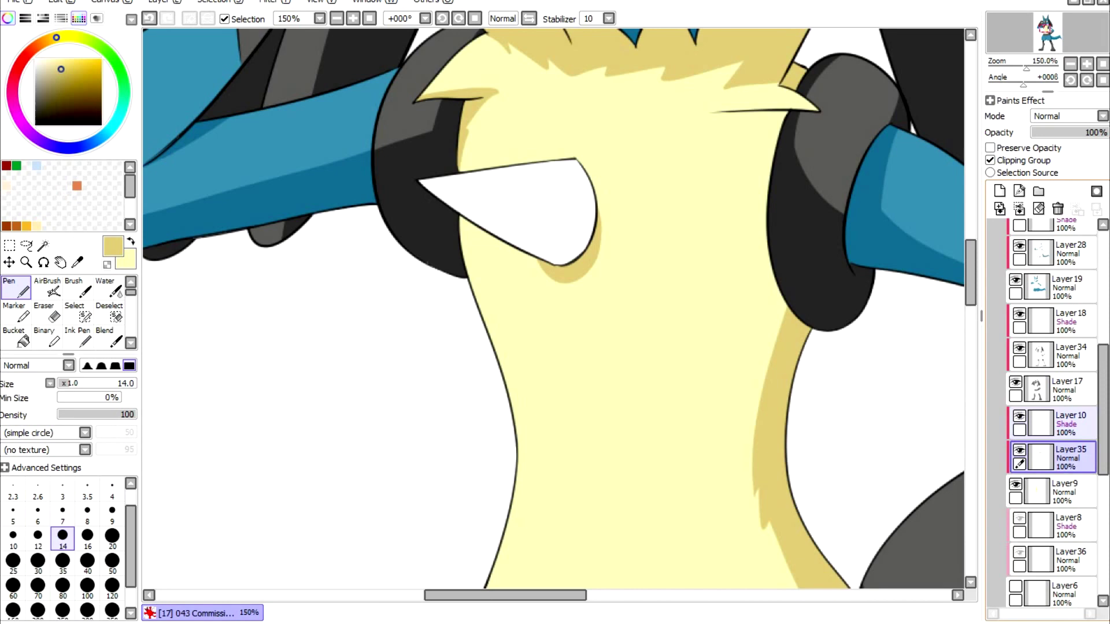
Step: Outline the black slit pupils in both red eyes on Layer29 with the size 9 pen and fill them with the Bucket
scroll(1052, 404, down, 2)
click(1046, 536)
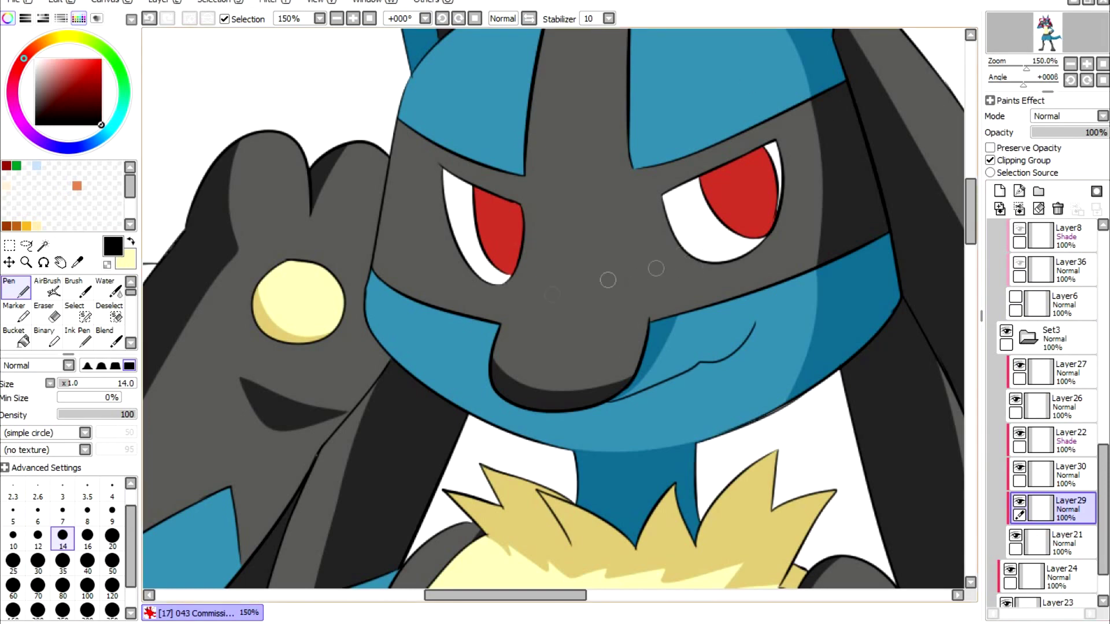
key(bracketleft)
key(bracketleft)
key(bracketleft)
key(ctrl+z)
key(g)
click(505, 220)
key(n)
key(g)
click(744, 183)
Step: Paint a dark blue shadow along the outer edge of the ear above the raised hand on Layer28 with the size 50 pen
key(e)
key(minus)
key(minus)
key(minus)
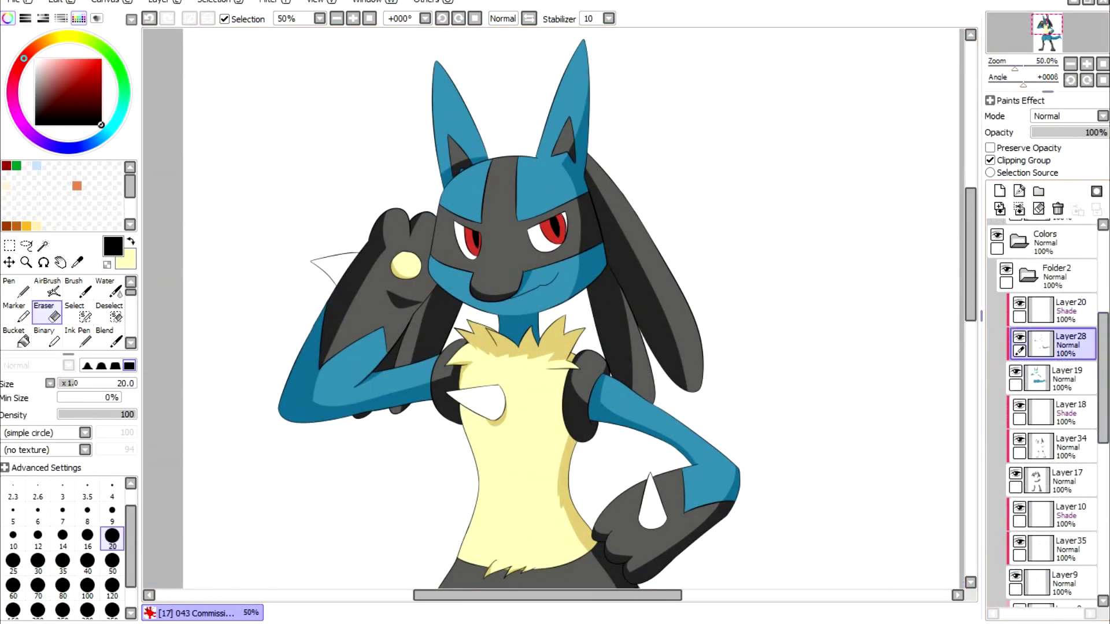
key(plus)
key(plus)
key(n)
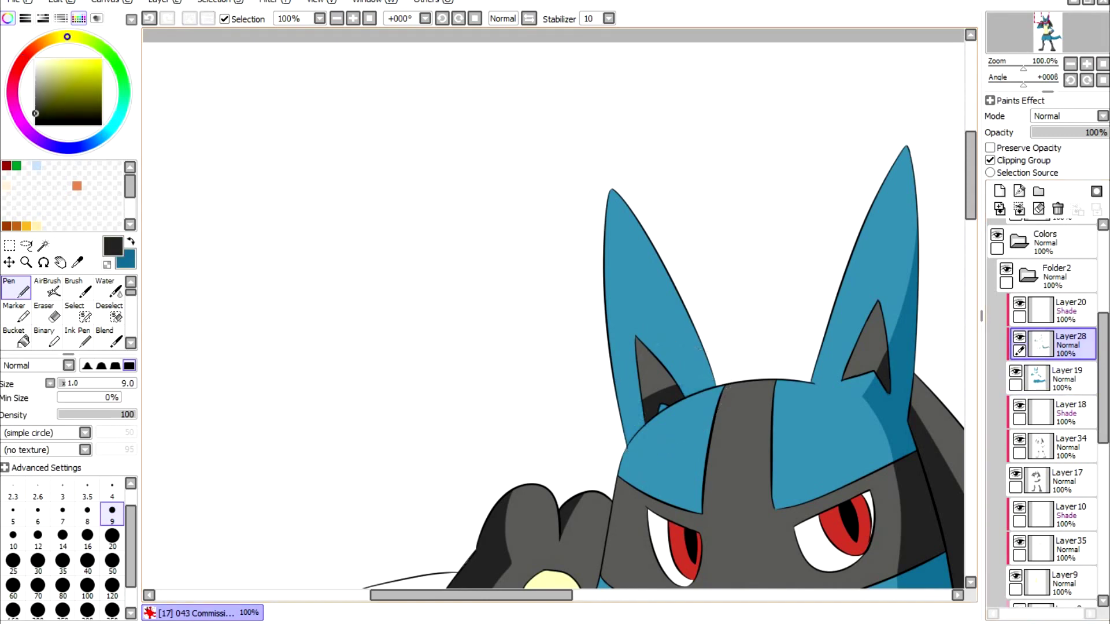
key(ctrl+d)
key(bracketright)
key(bracketright)
key(bracketright)
key(bracketright)
key(bracketright)
key(bracketright)
key(bracketright)
key(bracketright)
key(bracketright)
key(bracketright)
key(x)
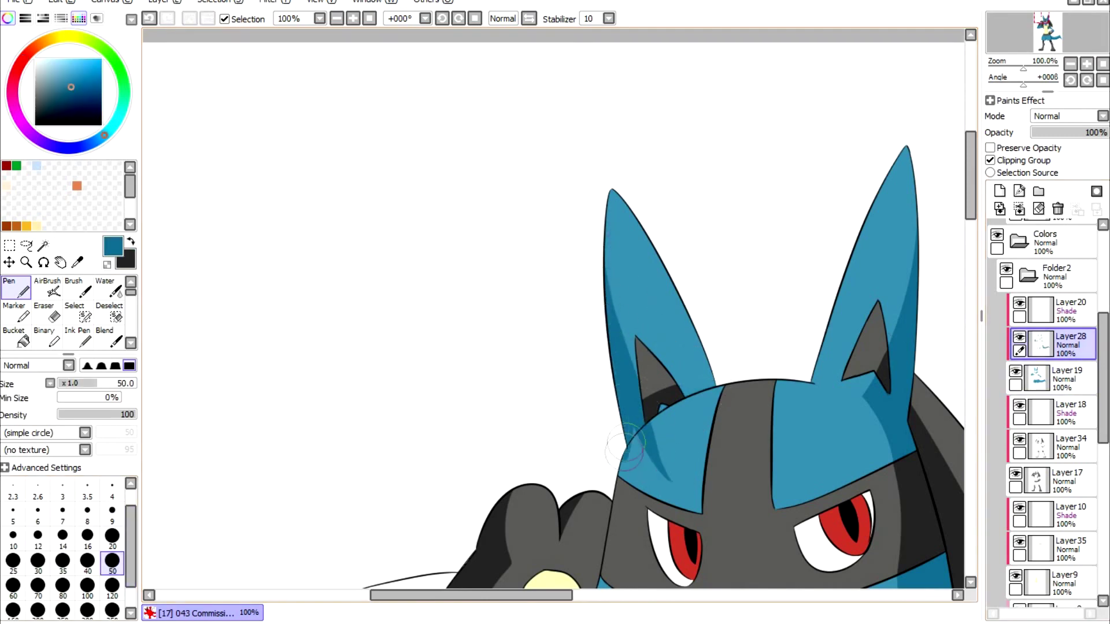
Step: Erase the dark blue spill from the forehead and straighten the ear shadow's inner edge with the size 20 pen
key(e)
key(plus)
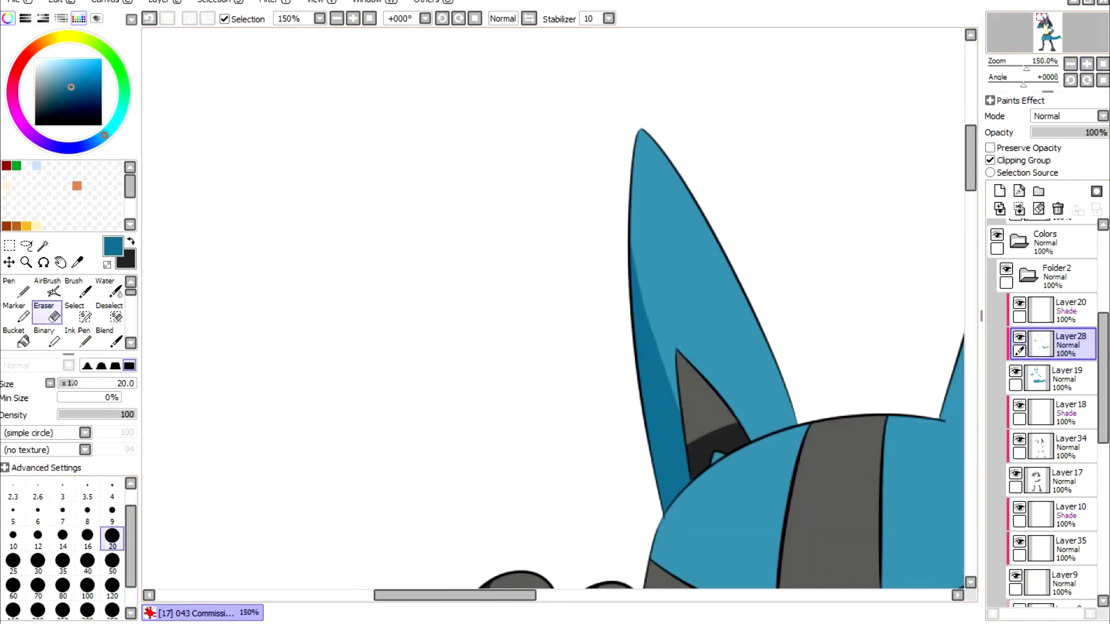
key(n)
Step: Reshape the near-black shadow inside that ear on Layer34 so that it continues the ear's dark blue shadow edge
ctrl+shift+click(681, 375)
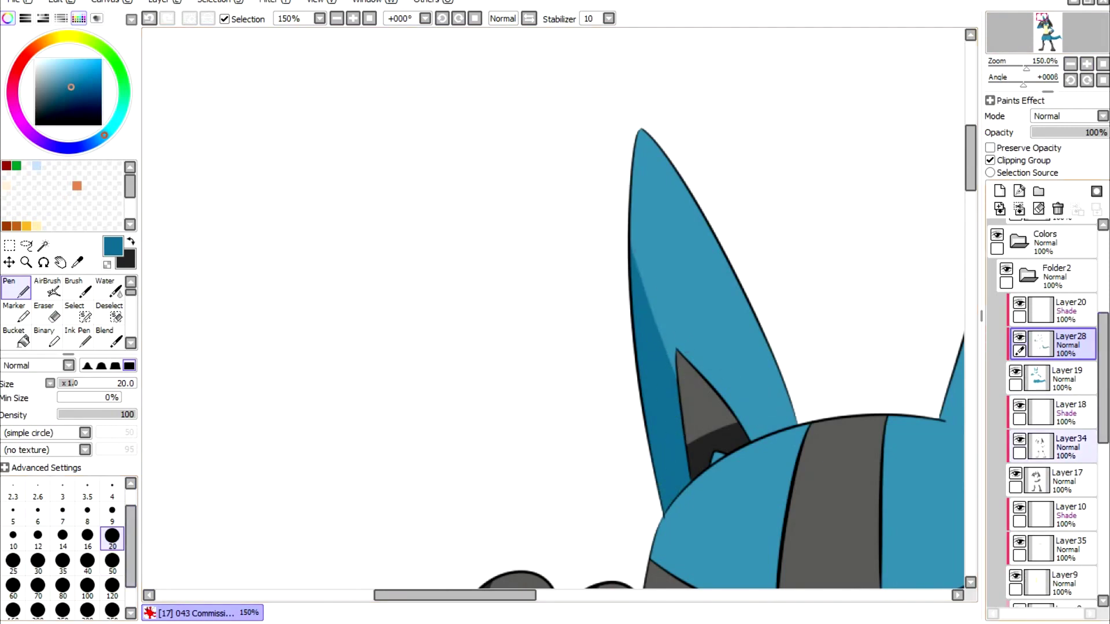
key(x)
key(e)
key(n)
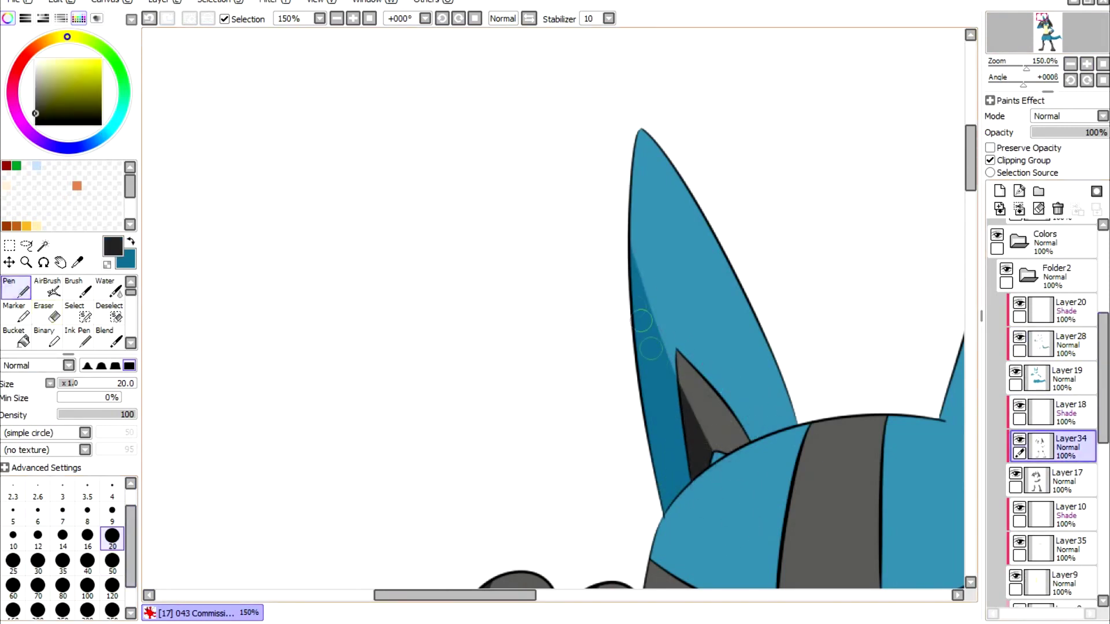
Step: Paint light grey over the shadowed blue areas of the ears, head and raised arm on the Shade-mode Layer20, using pen sizes 200 and 160
scroll(641, 321, down, 4)
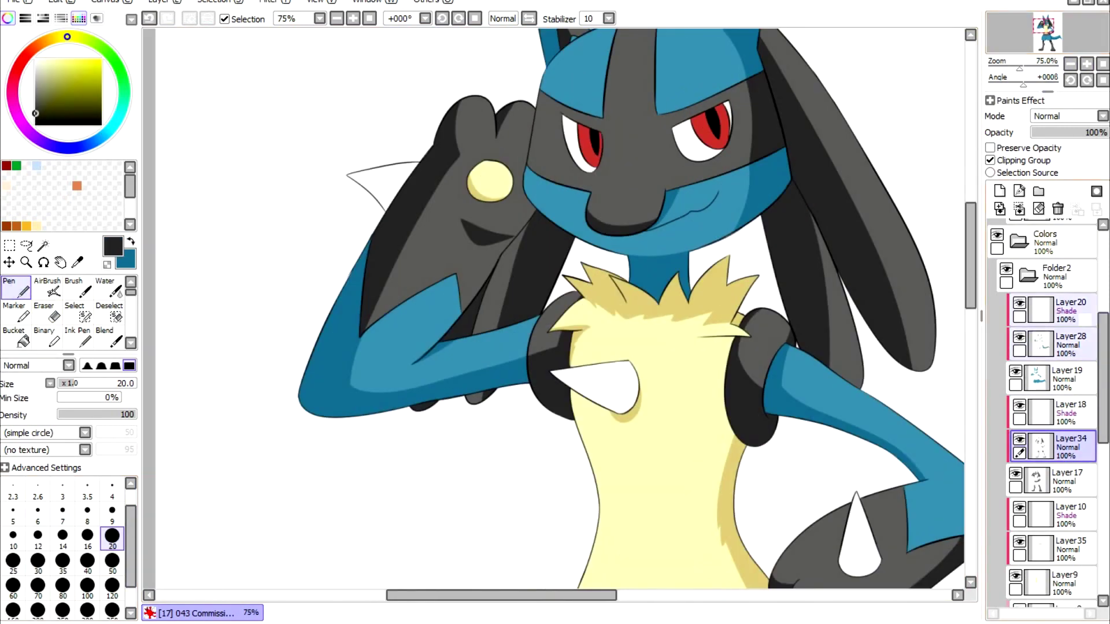
ctrl+shift+click(950, 86)
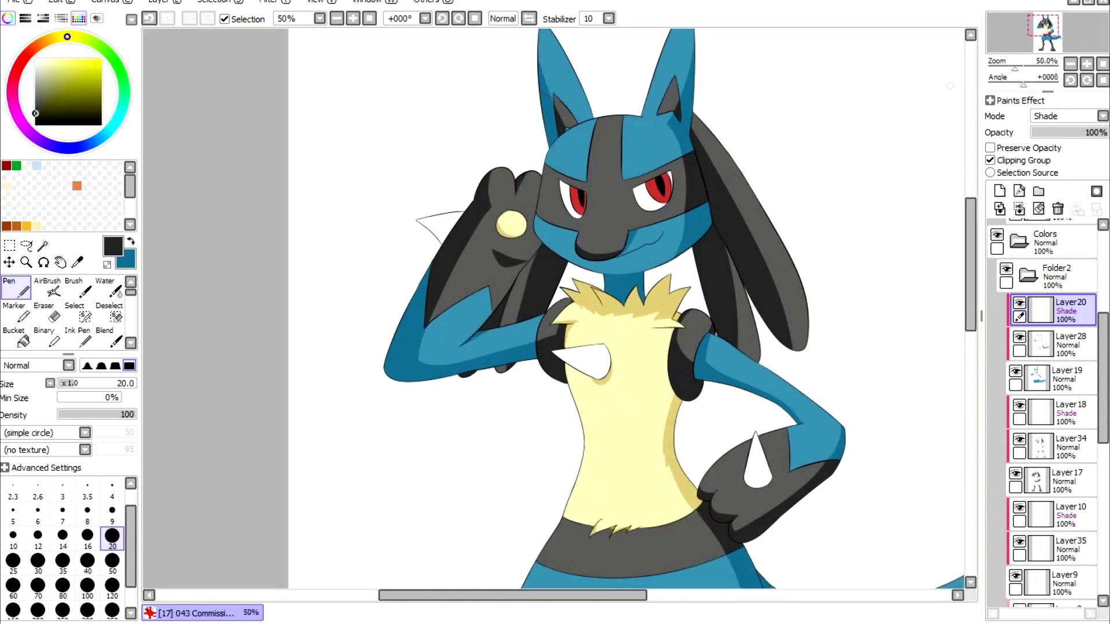
click(37, 609)
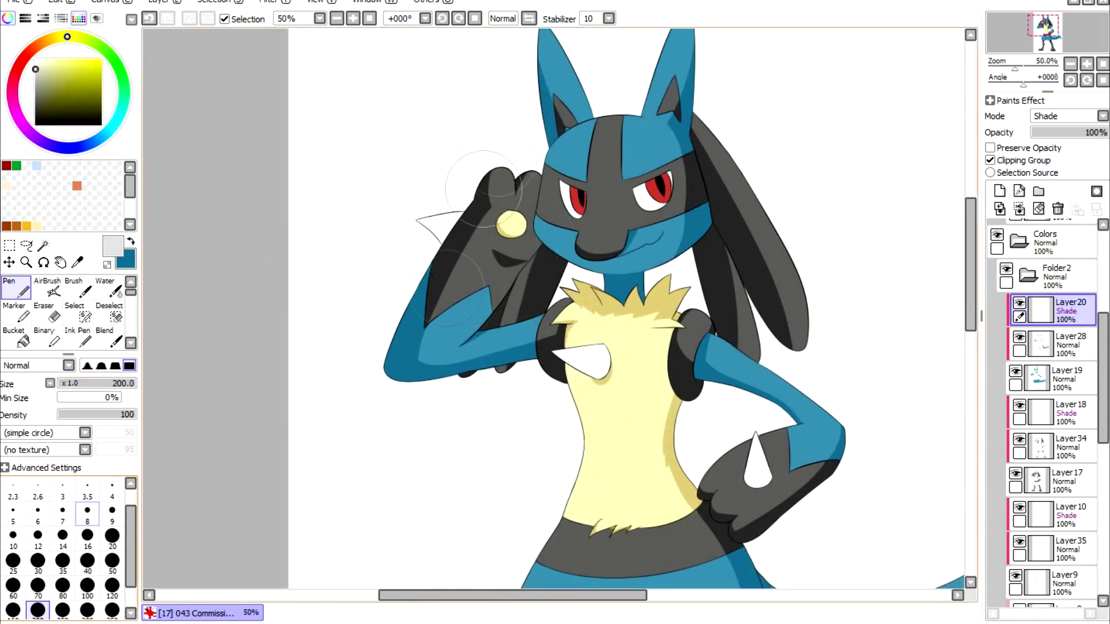
scroll(626, 309, up, 2)
scroll(69, 544, down, 1)
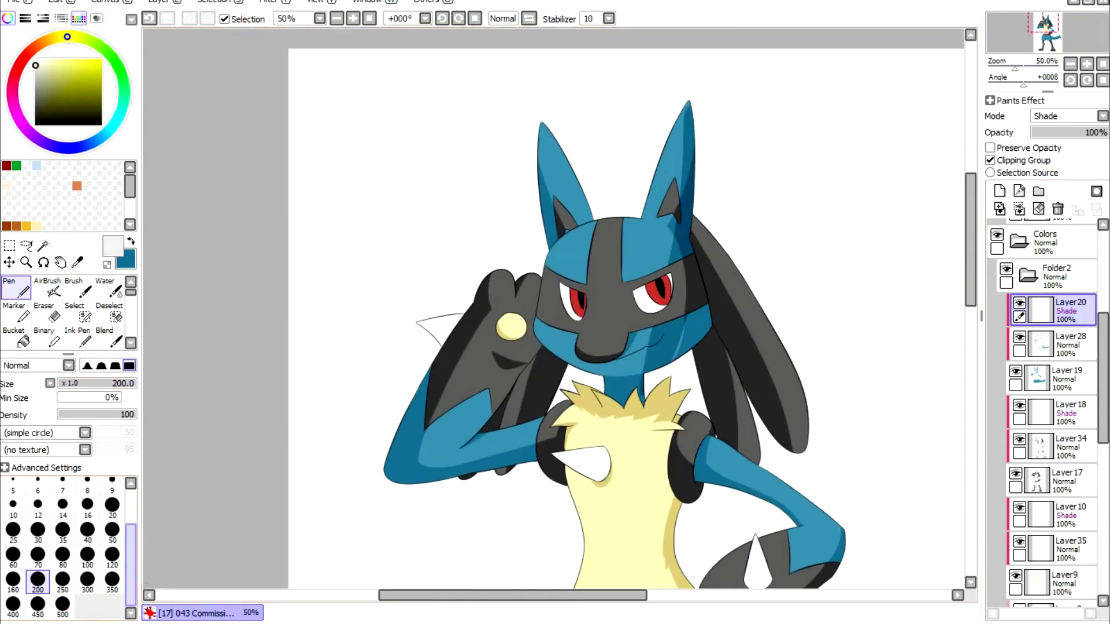
click(12, 580)
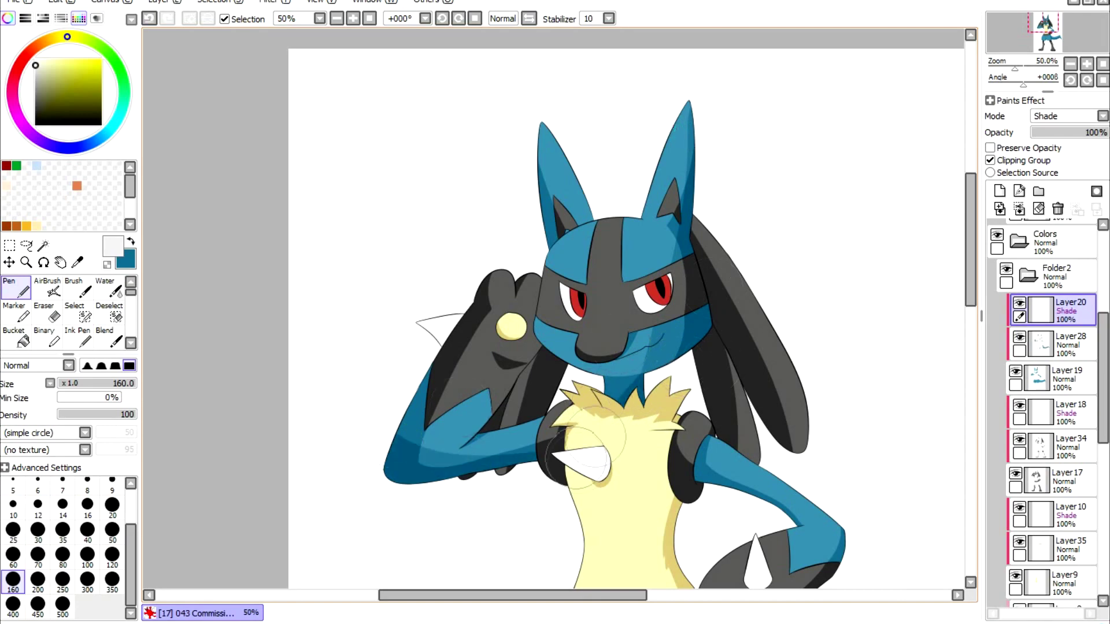
Step: Add the light grey shade to the lower parts of the shorts and tail and blend its edge with the Brush
scroll(858, 431, down, 4)
scroll(859, 430, down, 7)
scroll(872, 286, right, 5)
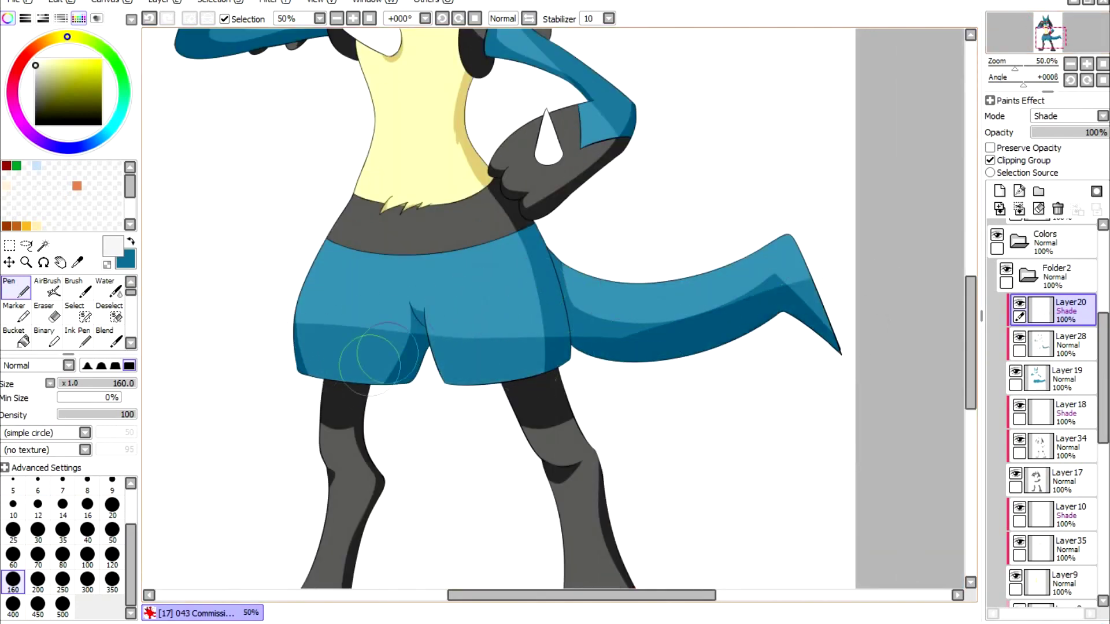
key(b)
mouse_move(376, 358)
mouse_down()
mouse_move(555, 300)
mouse_move(848, 237)
mouse_up()
Step: Blend the shade on the arms, ears and face into soft gradients with the size 120 Brush
scroll(713, 195, up, 5)
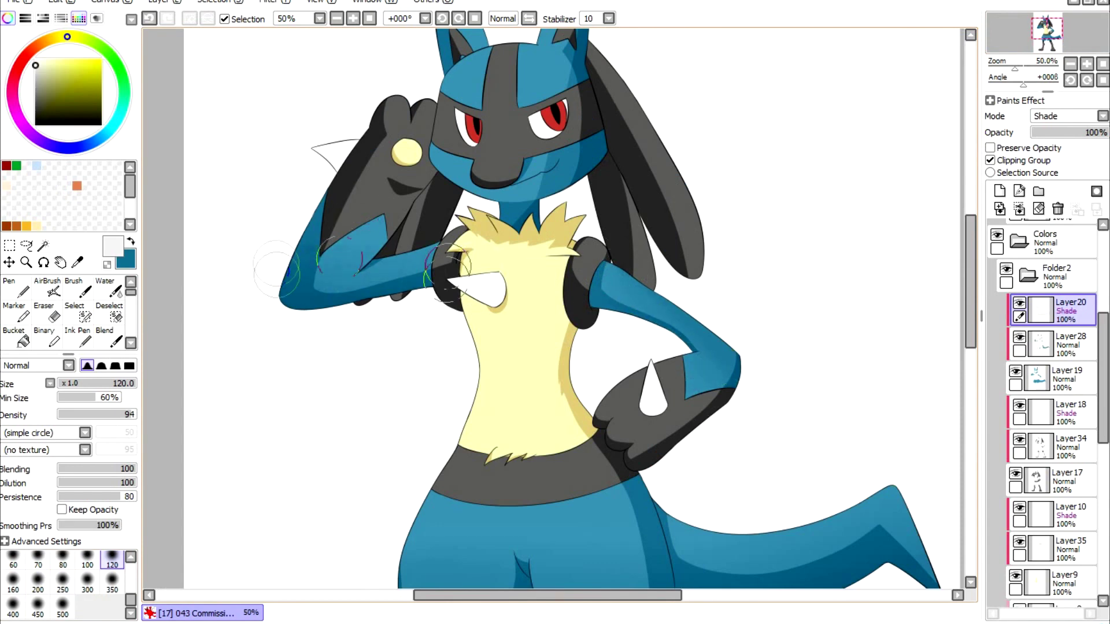
scroll(508, 278, up, 2)
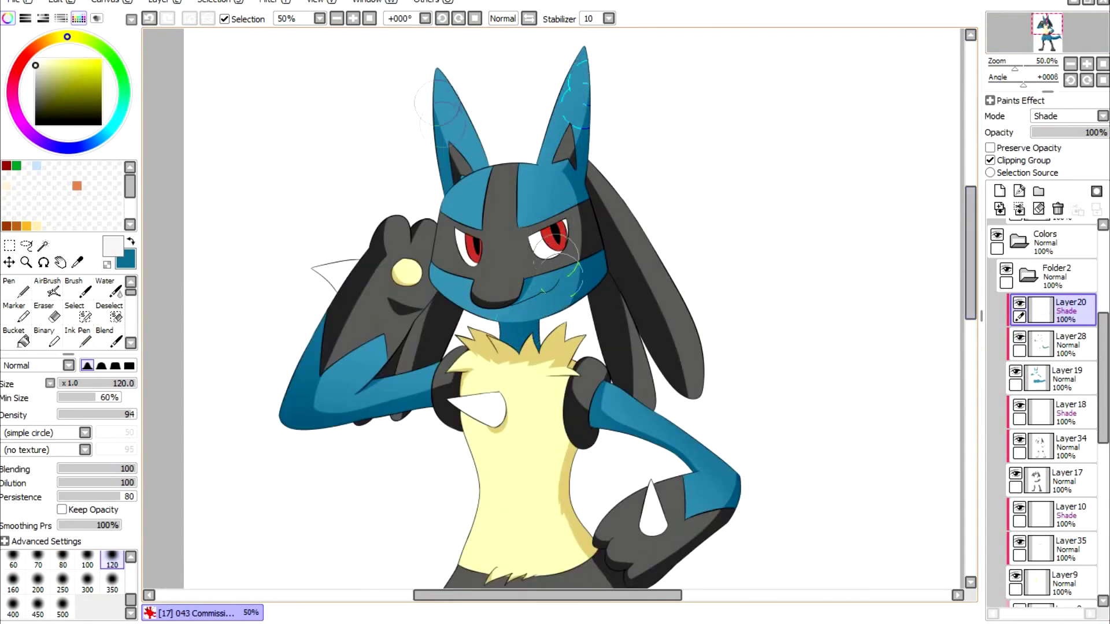
scroll(549, 132, down, 5)
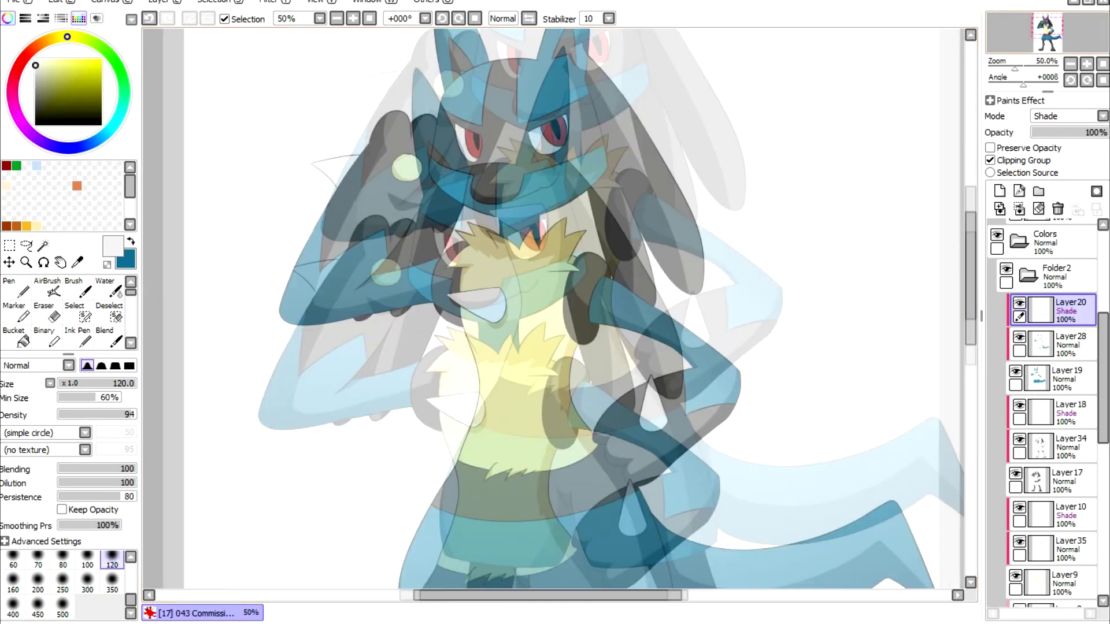
Step: Paint a second, slightly darker grey shade along the bottom of the shorts and tail with the size 160 pen and begin blending it
key(n)
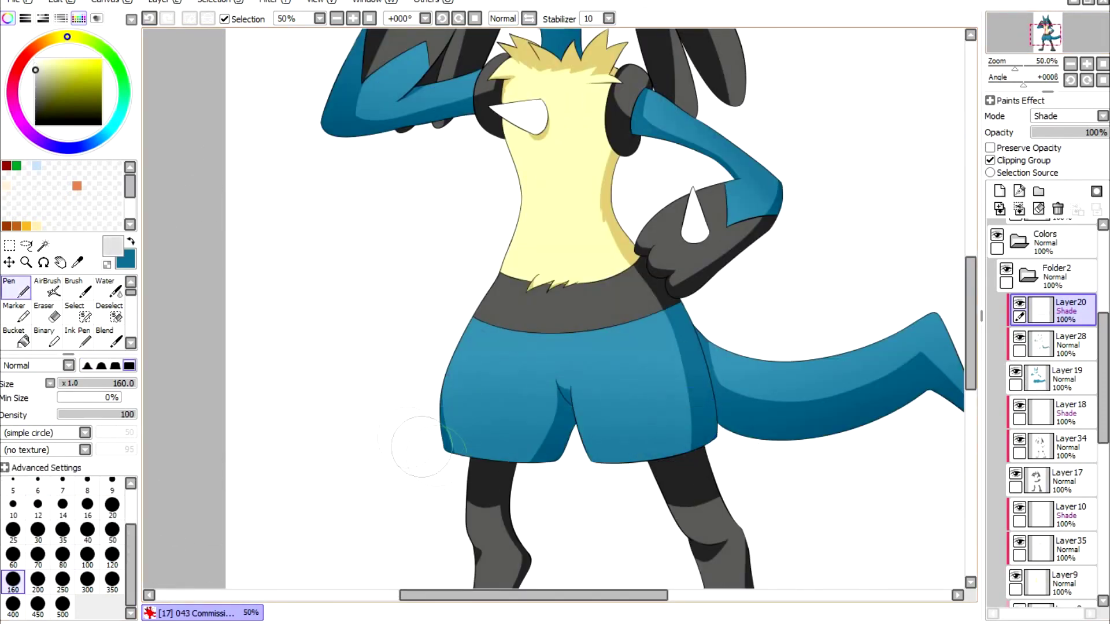
drag(426, 433, 725, 448)
key(b)
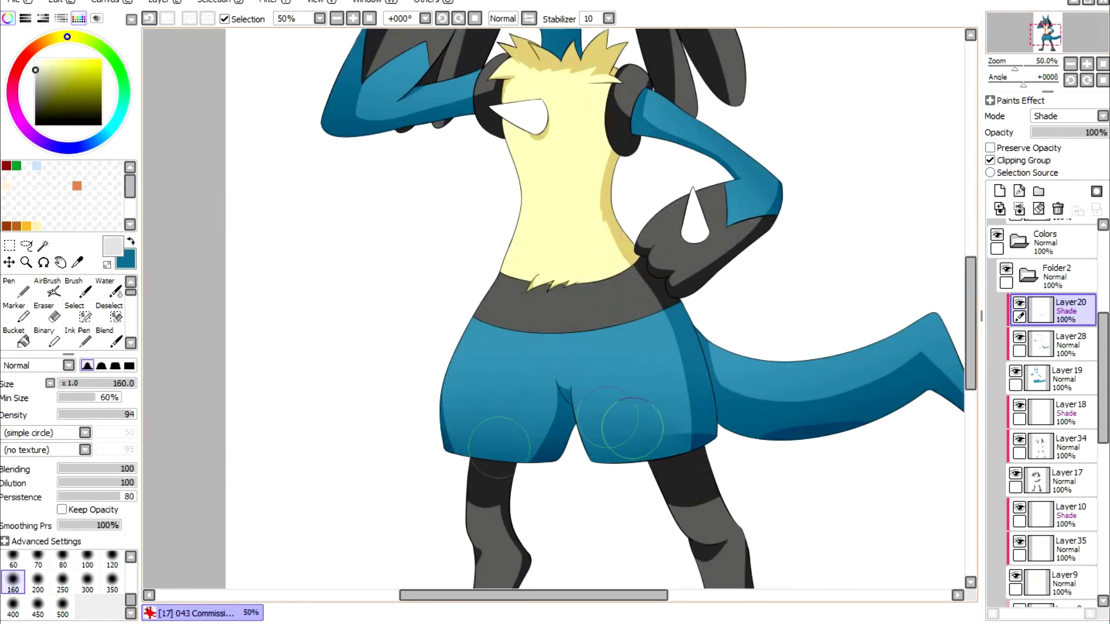
Step: Smooth the second shade over the bent arm, shorts and tail with the size 160 Brush
drag(763, 407, 639, 531)
key(bracketleft)
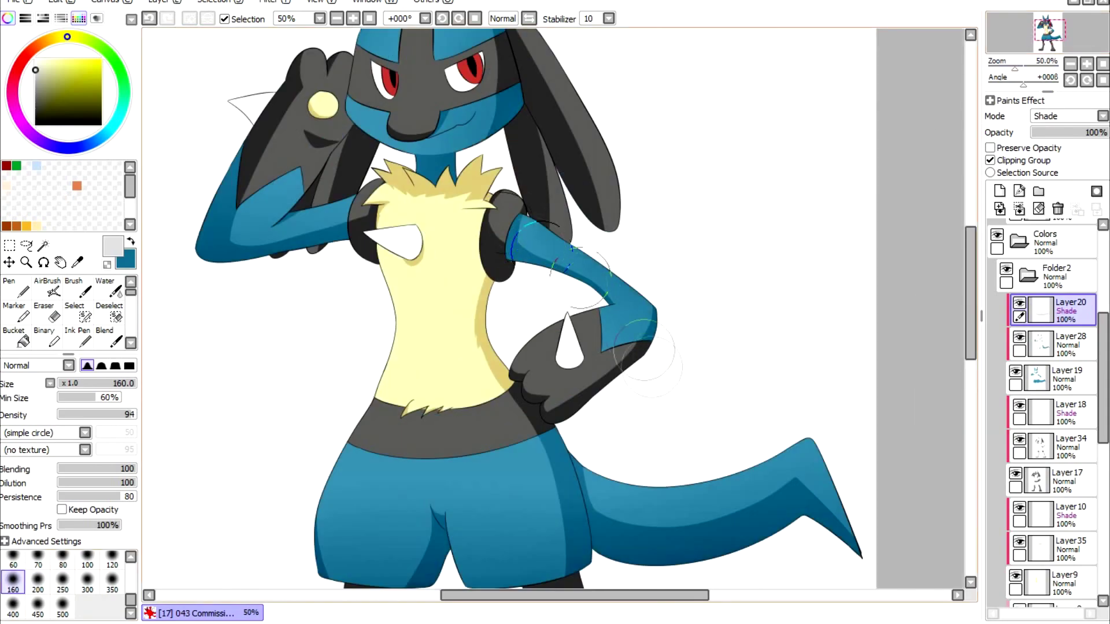
drag(673, 203, 610, 55)
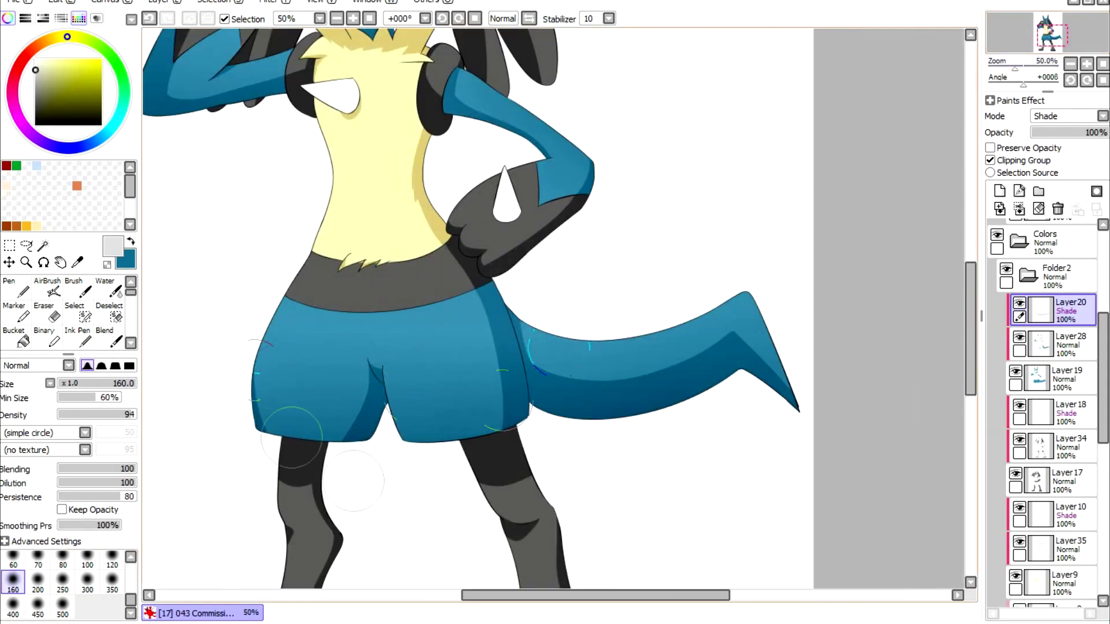
Step: Paint light grey shade over the raised hand and the hanging head appendages on the Shade-mode Layer18 with the size 160 pen
drag(520, 289, 668, 456)
click(1070, 412)
key(n)
drag(370, 81, 326, 220)
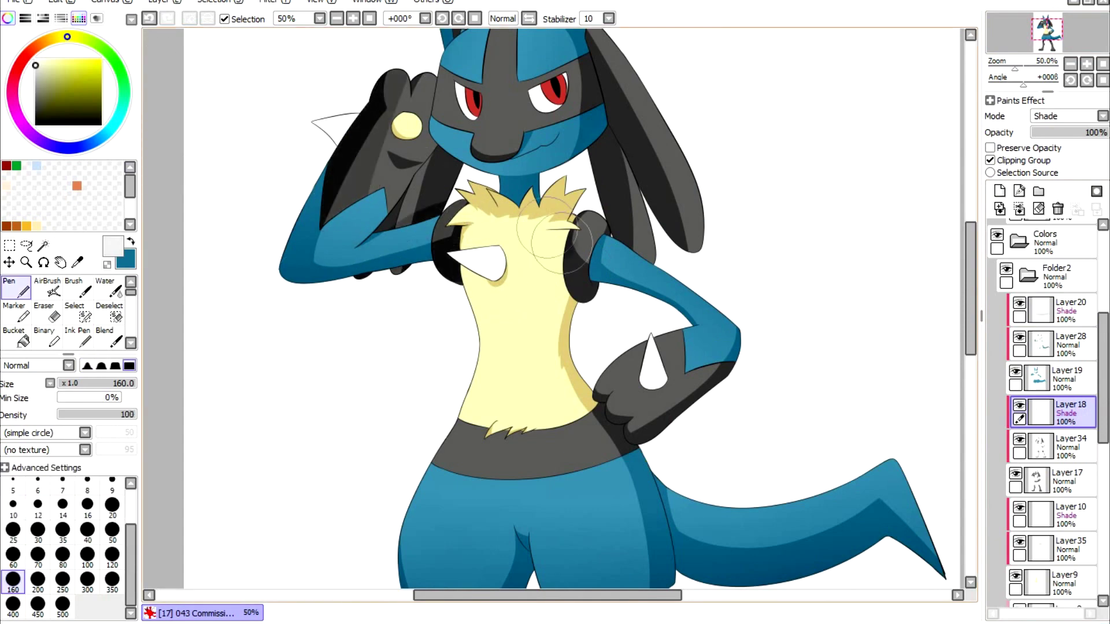
drag(654, 92, 639, 186)
Step: Shade the lower snout, then blend the shade over the head, both hands and the waistband with the size 160 Brush
drag(626, 116, 688, 300)
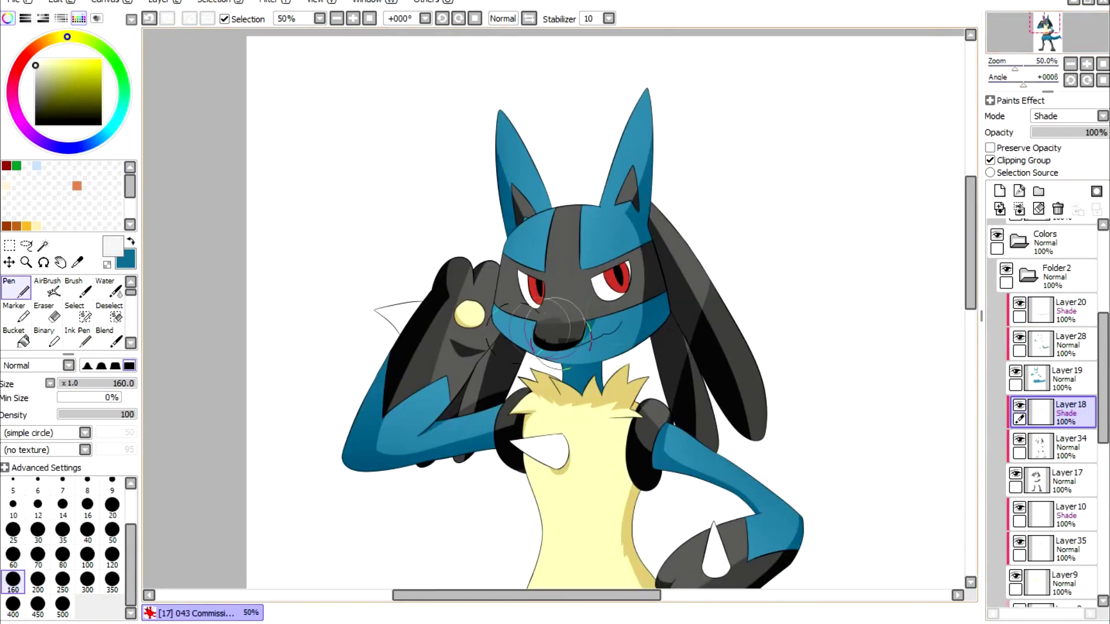
key(b)
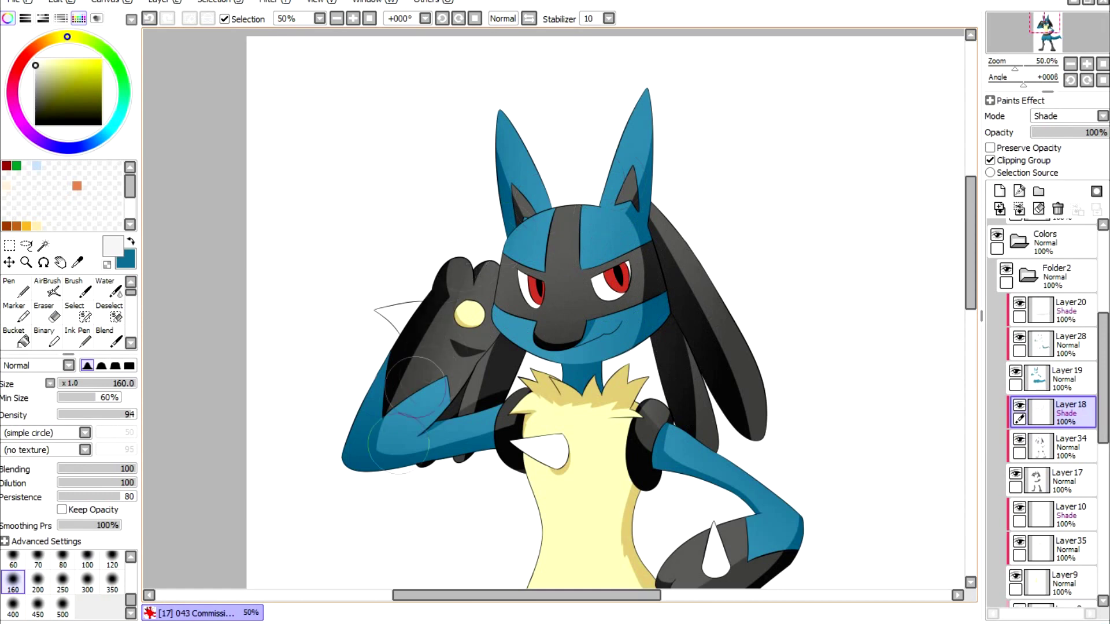
scroll(578, 416, down, 5)
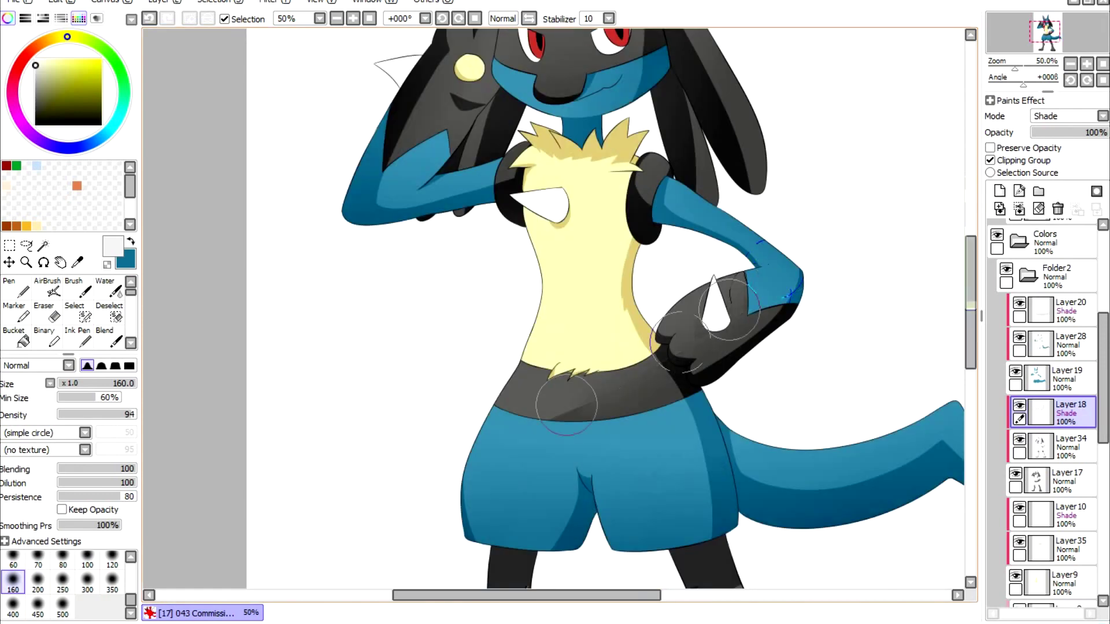
Step: Paint the light grey shade on both legs and feet with the size 160 pen and blend it with the Brush
key(n)
scroll(662, 382, down, 5)
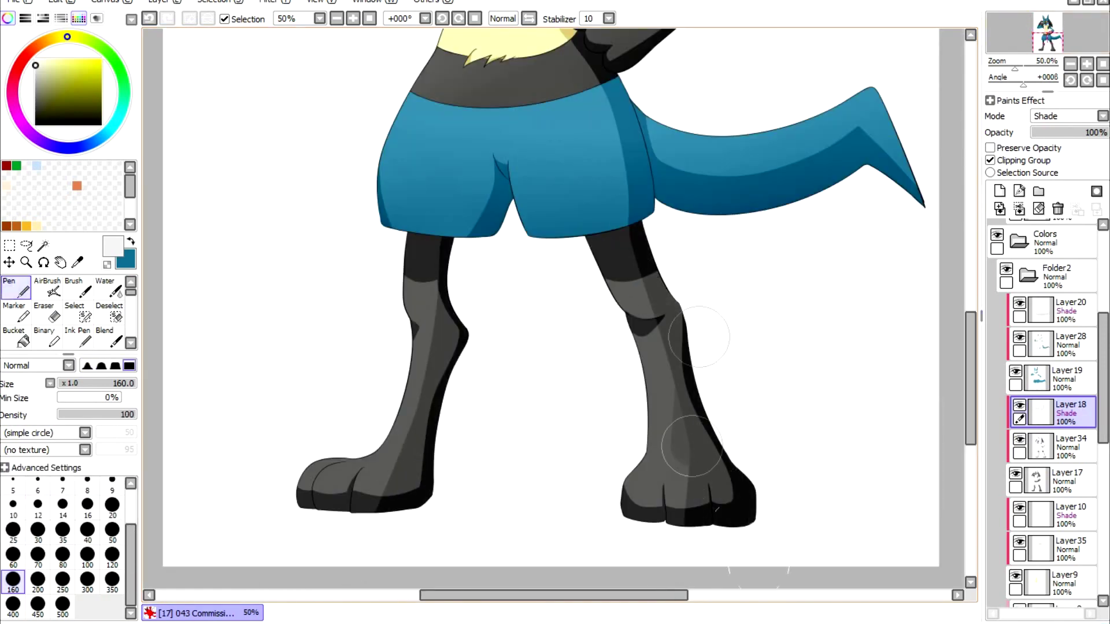
key(b)
mouse_move(391, 411)
mouse_down()
mouse_move(428, 249)
mouse_move(438, 369)
mouse_up()
Step: Add a second grey shade pass to the black fur and blend it on the head appendages, hip hand, waistband and legs
key(n)
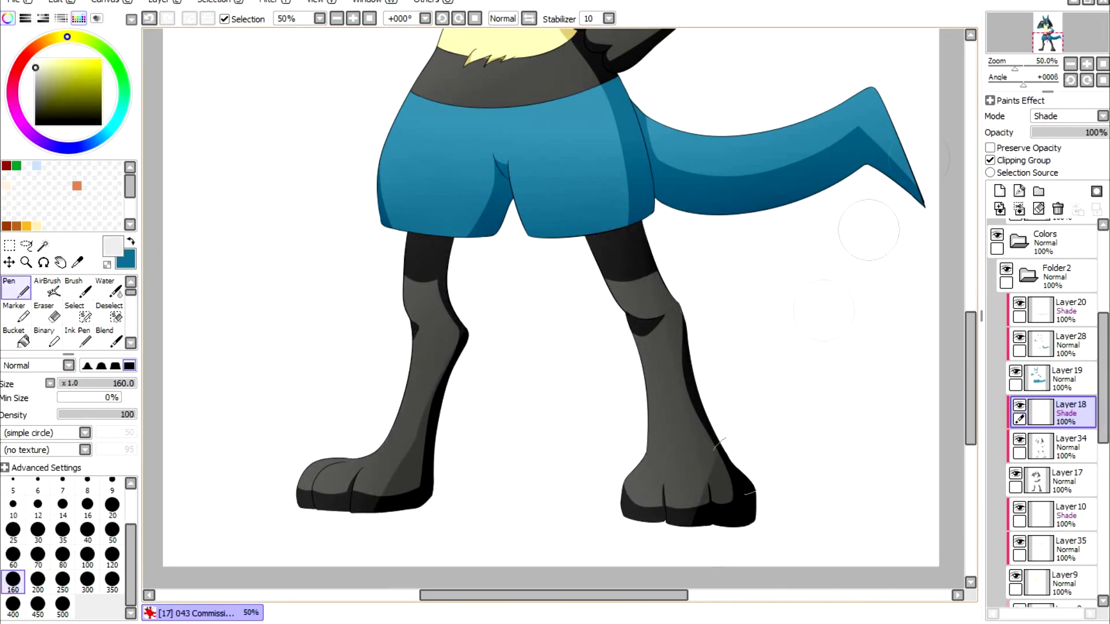
scroll(868, 229, up, 5)
key(b)
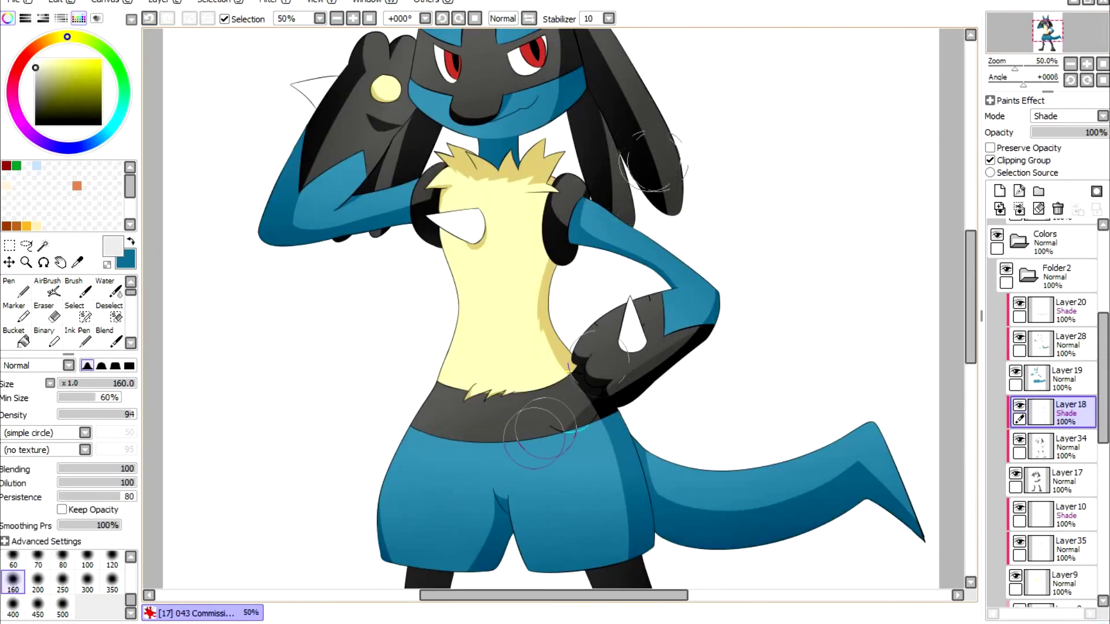
scroll(361, 549, down, 4)
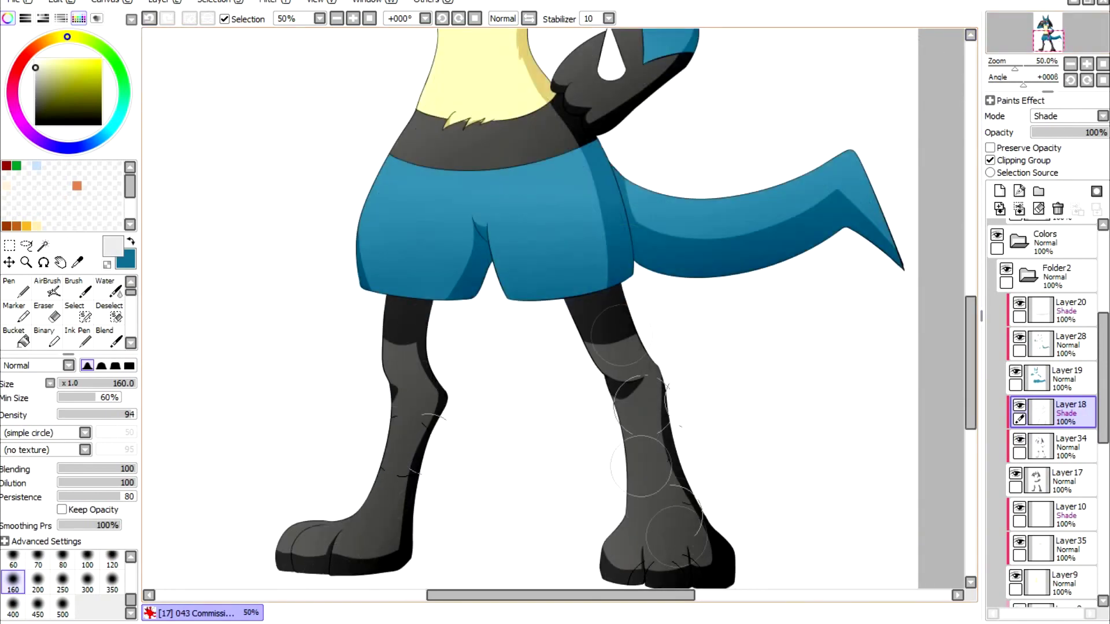
Step: Paint pale yellow-grey shade on the chest fur and torso on Layer10 with the size 160 pen, and blend it with the size 120 Brush
scroll(642, 393, up, 5)
key(n)
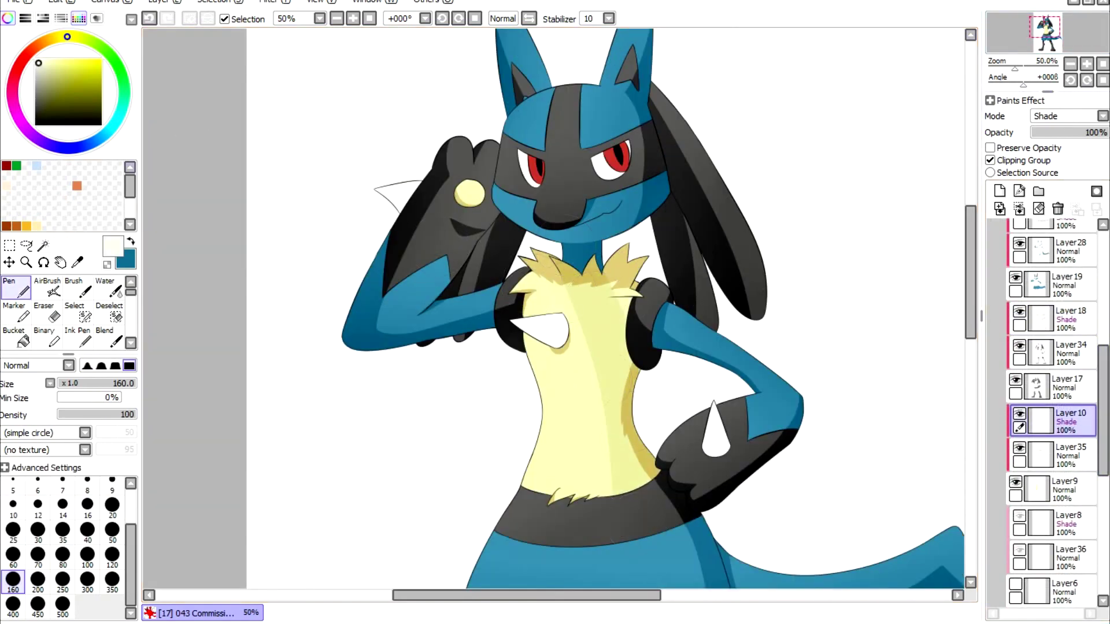
drag(583, 278, 636, 263)
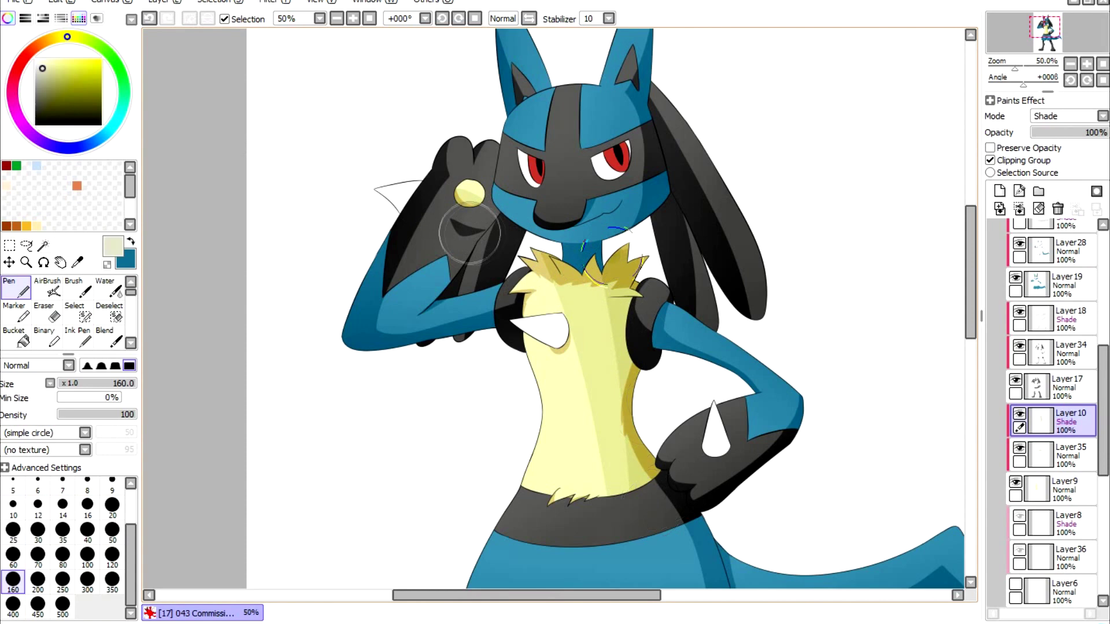
key(b)
drag(619, 393, 627, 441)
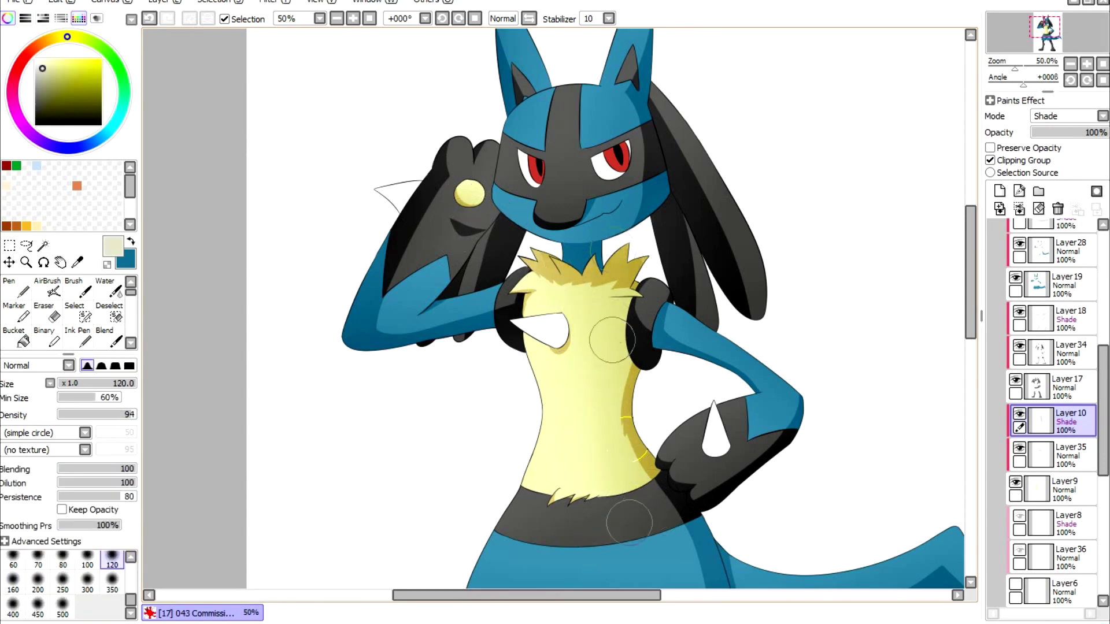
Step: Soften the torso shade with the Brush enlarged to size 300 and correct it with the size 120 Eraser, undoing unwanted strokes
scroll(600, 535, down, 2)
key(bracketright)
key(bracketright)
key(bracketright)
key(bracketright)
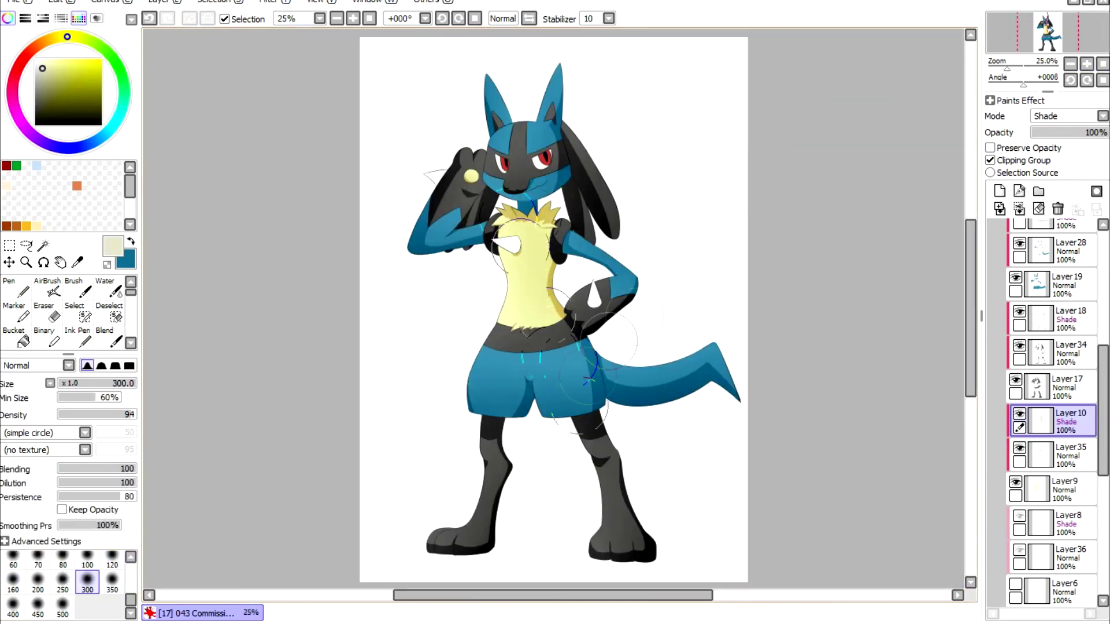
key(e)
key(ctrl+z)
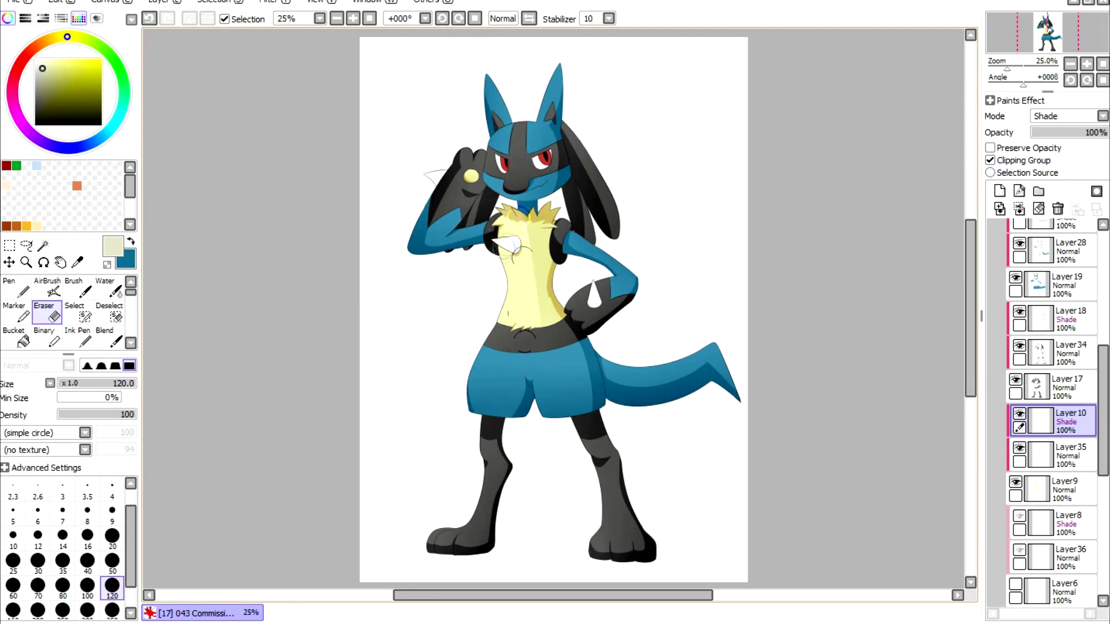
key(e)
key(ctrl+z)
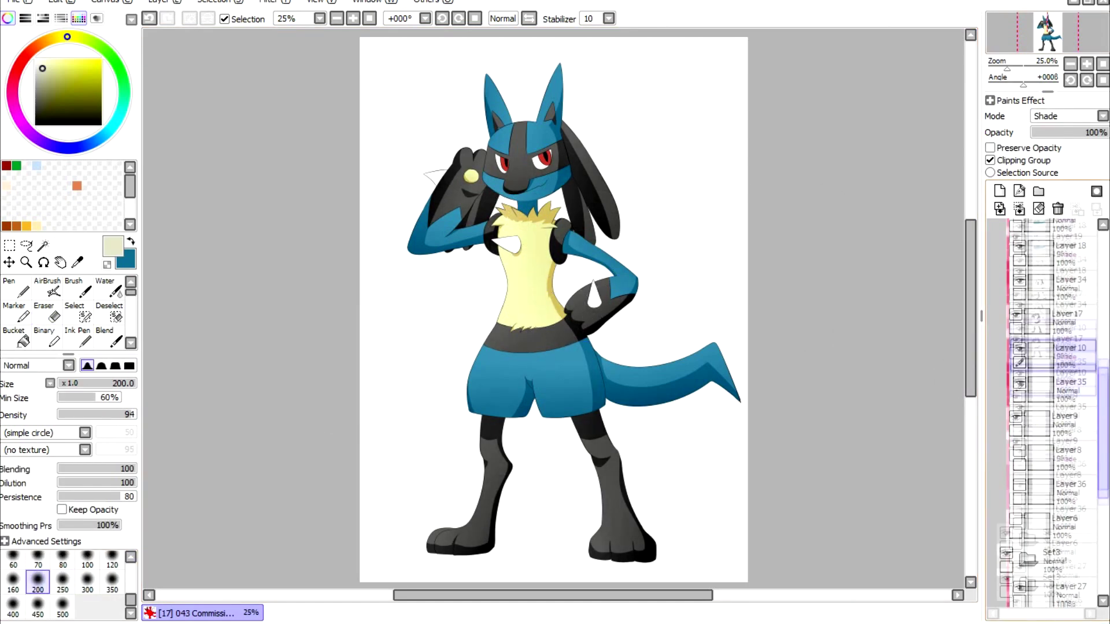
Step: Paint dark red shade on both irises on Layer21 with Preserve Opacity on and the size 50 pen, and blend it with the Brush
scroll(1057, 404, down, 6)
click(1052, 495)
scroll(497, 161, up, 2)
alt+click(375, 148)
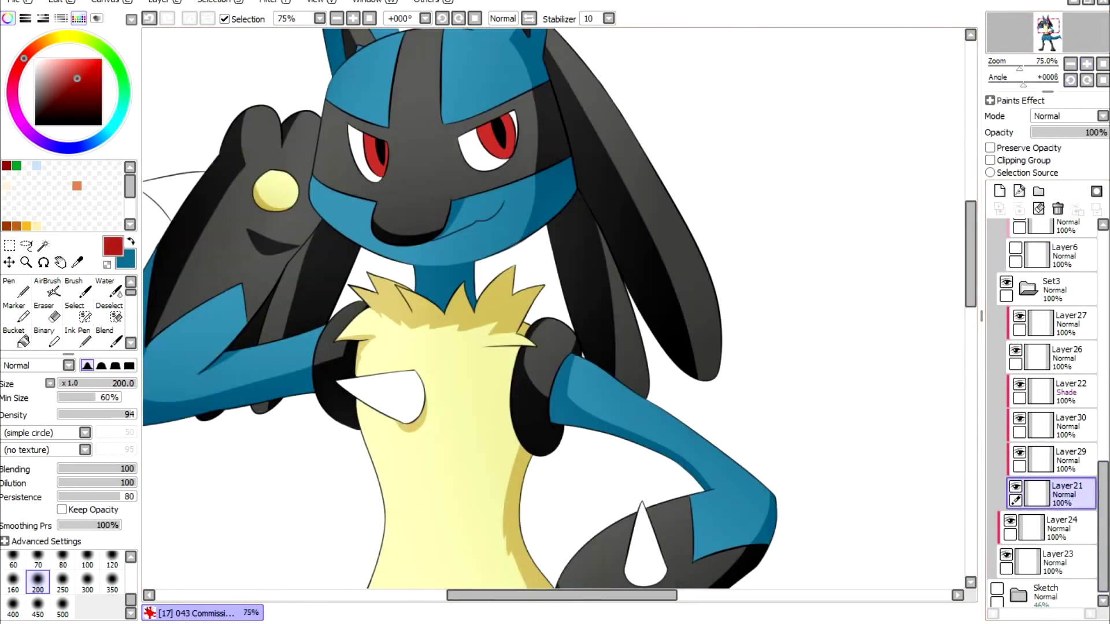
key(n)
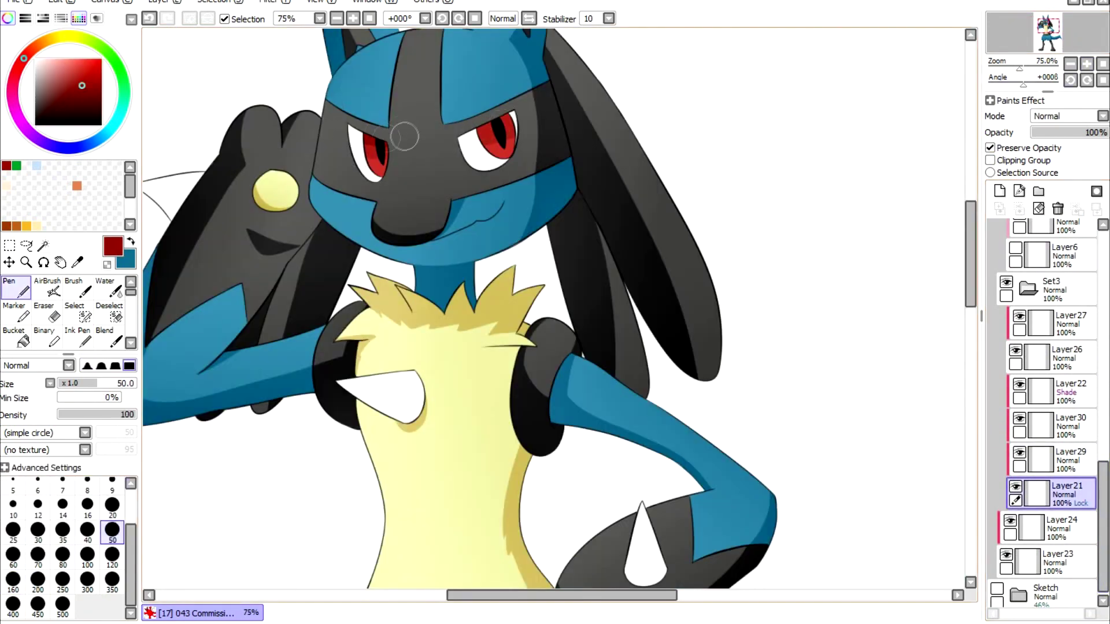
key(b)
Step: Outline a light blue shade on the raised hand's spike on Layer23 with the size 20 pen and fill it with the Bucket
key(Up)
key(Up)
key(Up)
key(h)
key(h)
key(n)
alt+click(354, 151)
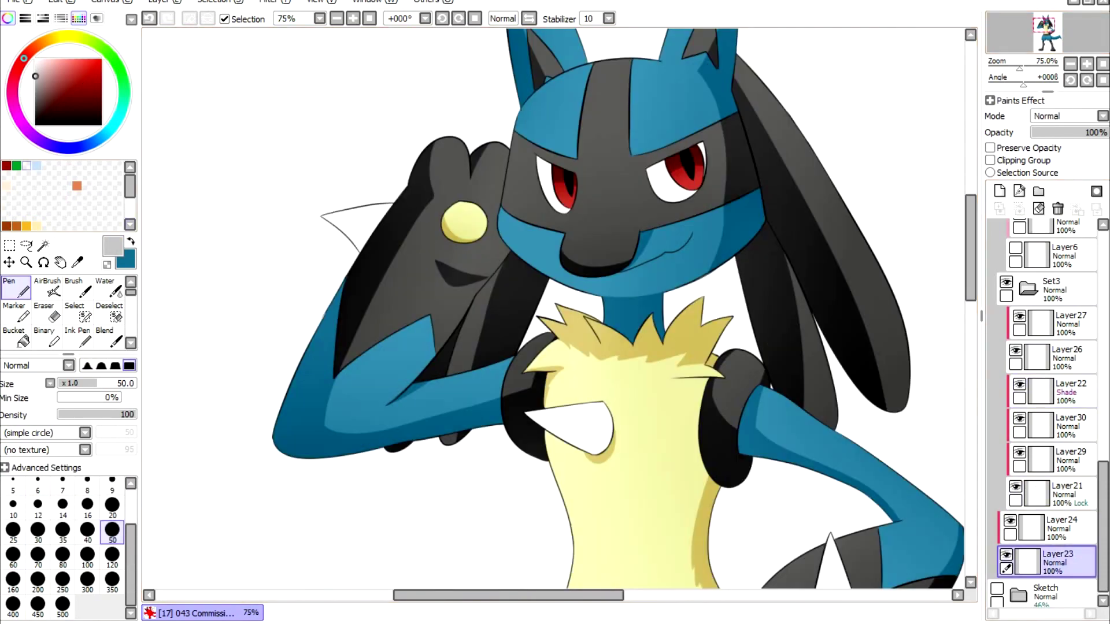
click(37, 166)
drag(323, 216, 379, 223)
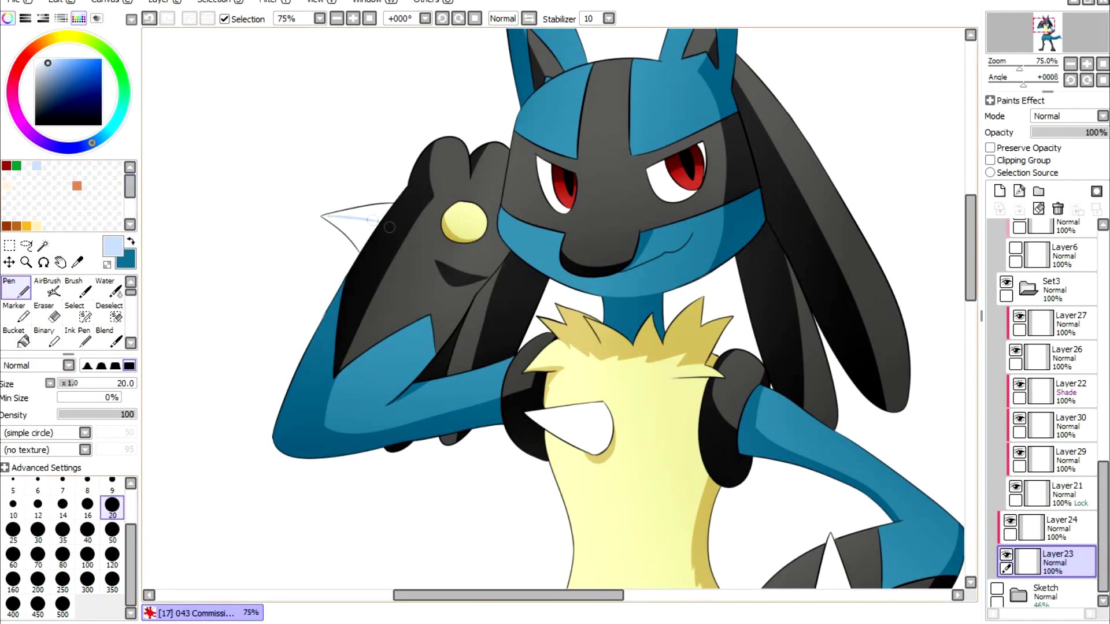
key(g)
click(346, 228)
Step: Outline and fill the same light blue shade on the hip hand's spike and the chest spike
key(n)
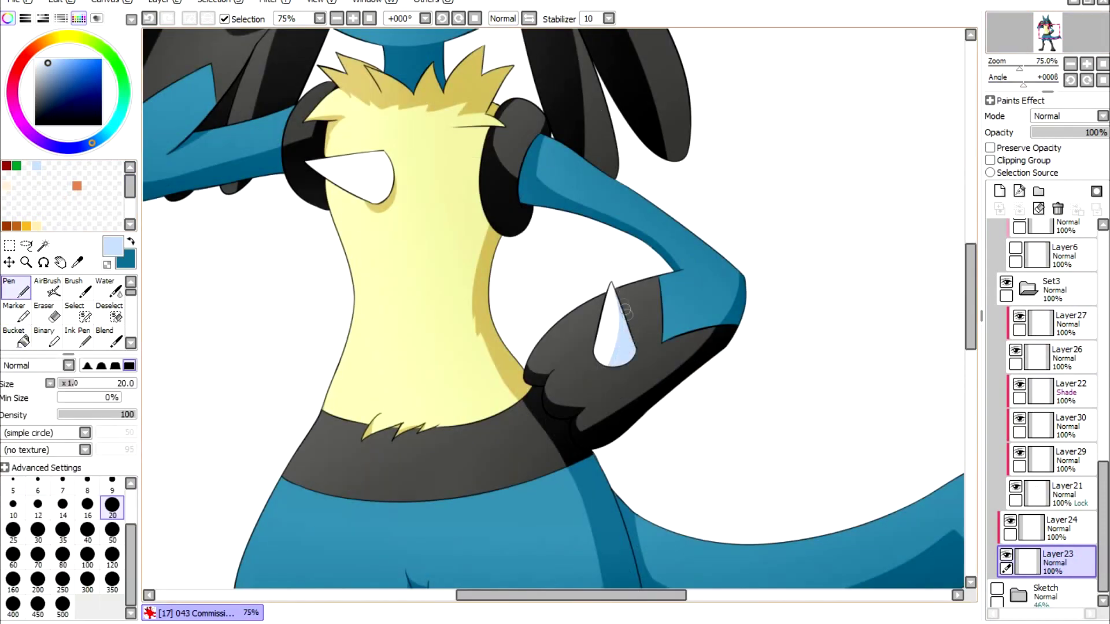
key(g)
click(354, 186)
key(n)
key(e)
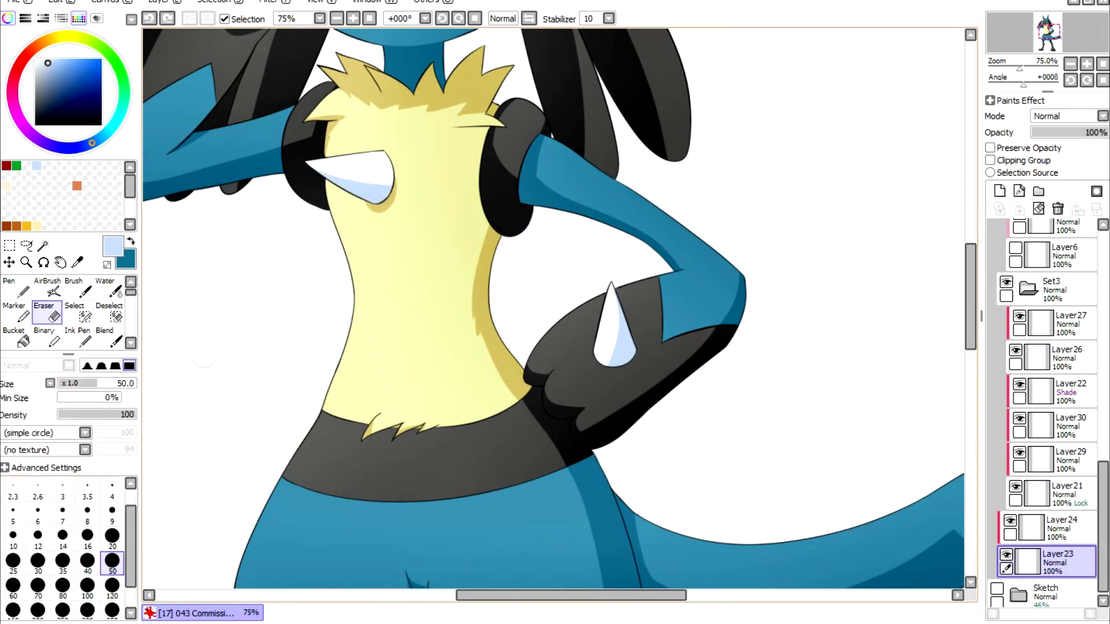
scroll(585, 277, down, 3)
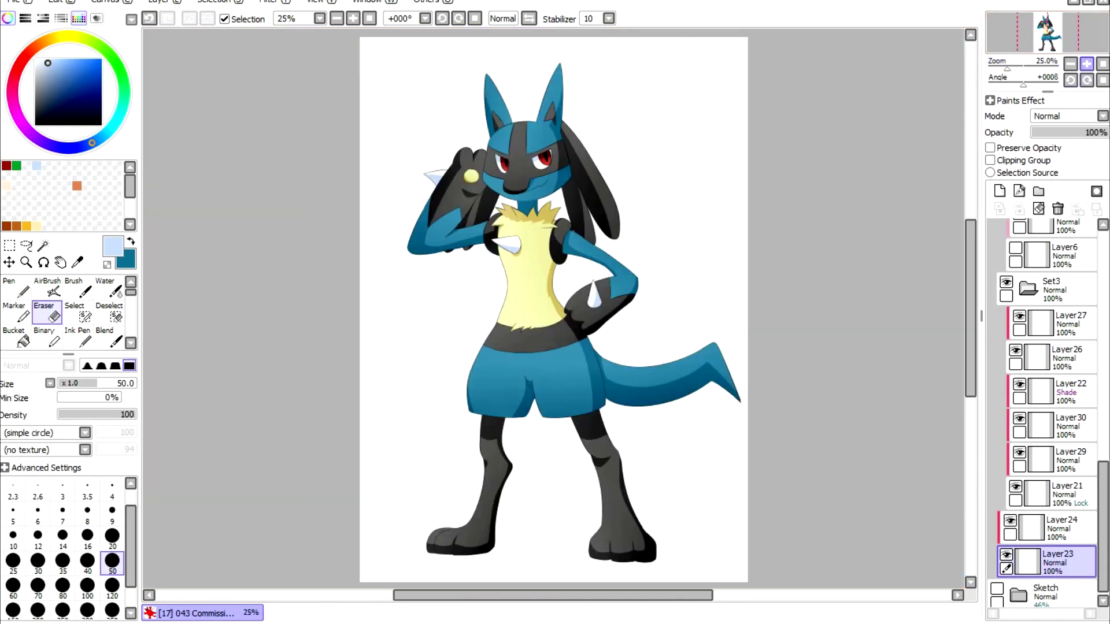
Step: Turn on Preserve Opacity for the Set1 lineart folder and recolour the Layer15 lines dark navy with the size 500 pen
scroll(1041, 405, up, 5)
click(1018, 445)
click(1051, 311)
click(1063, 341)
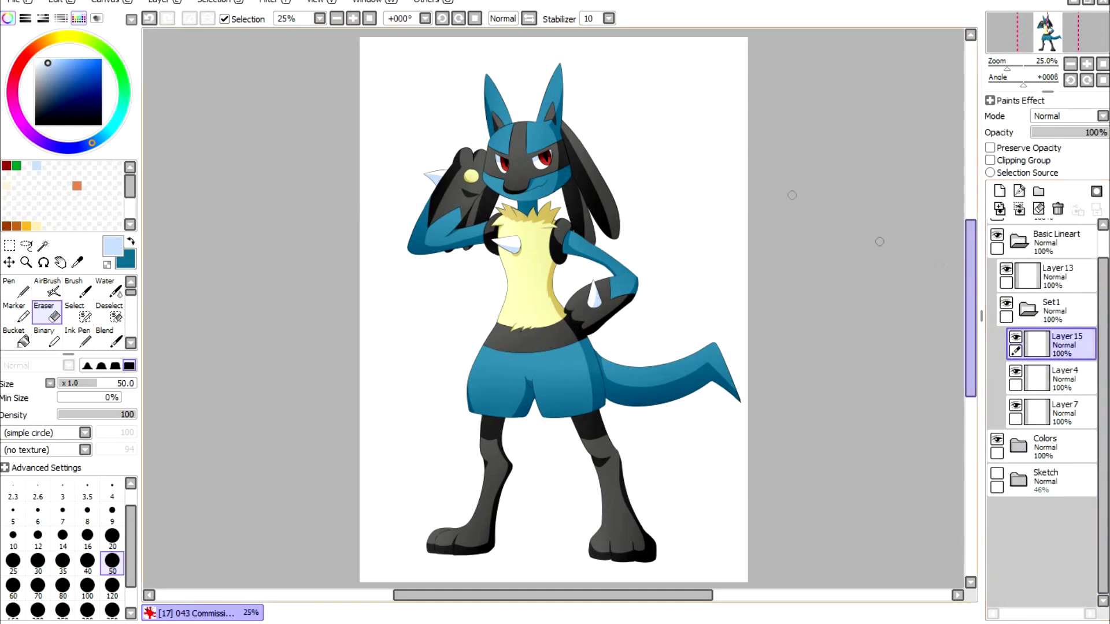
click(1051, 311)
click(989, 148)
key(n)
click(496, 81)
click(1064, 342)
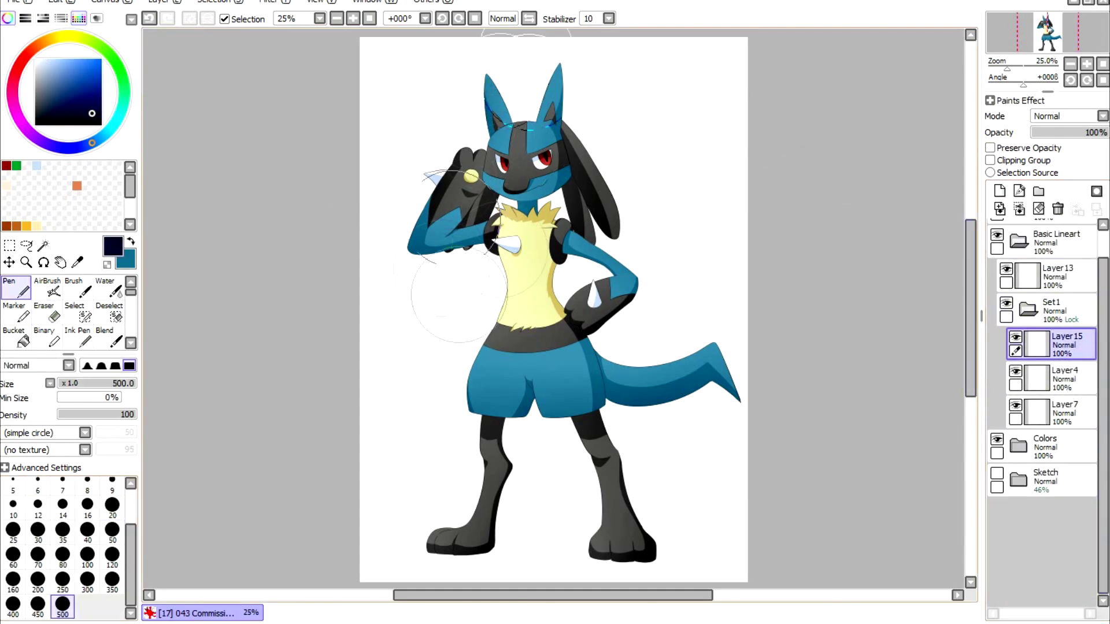
Step: Try a dark navy pen stroke across the eyes on Layer13, and undo it
scroll(581, 110, up, 2)
scroll(850, 468, down, 8)
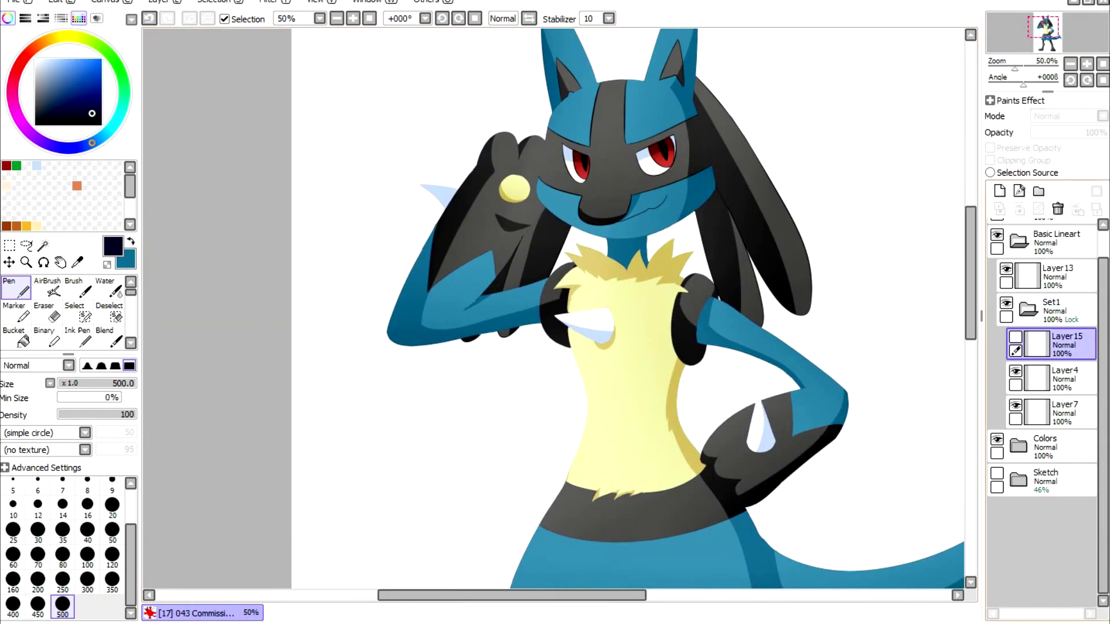
click(1058, 276)
drag(549, 150, 664, 127)
key(ctrl+z)
key(ctrl+z)
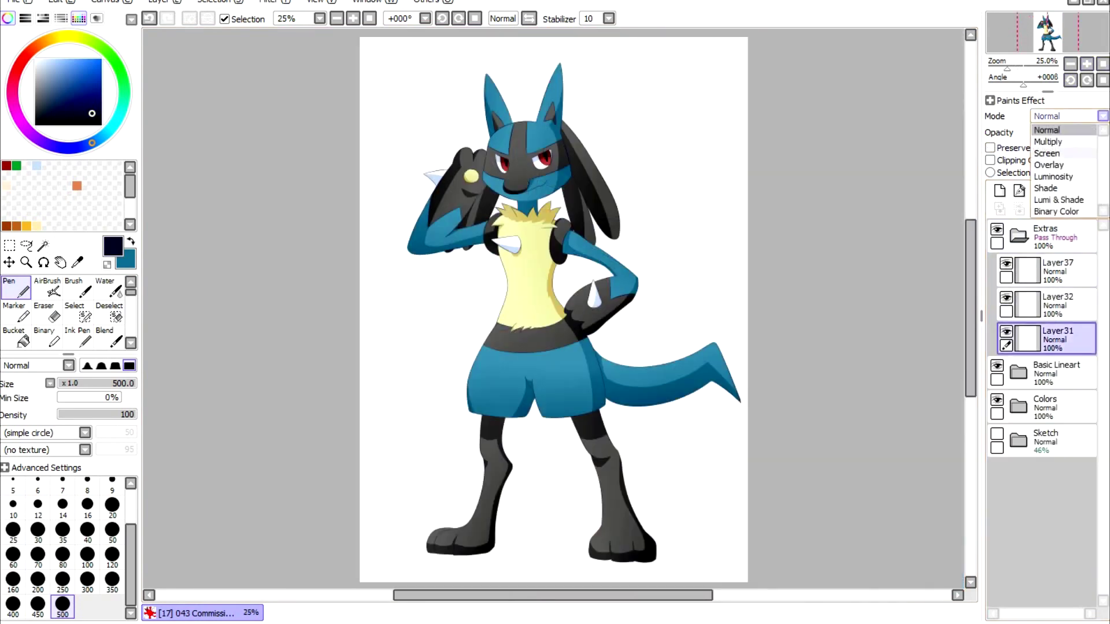
Step: Set Layer31 to Screen mode, add soft light blue over the tail with the size 500 Brush, and switch to the size 350 AirBrush
key(b)
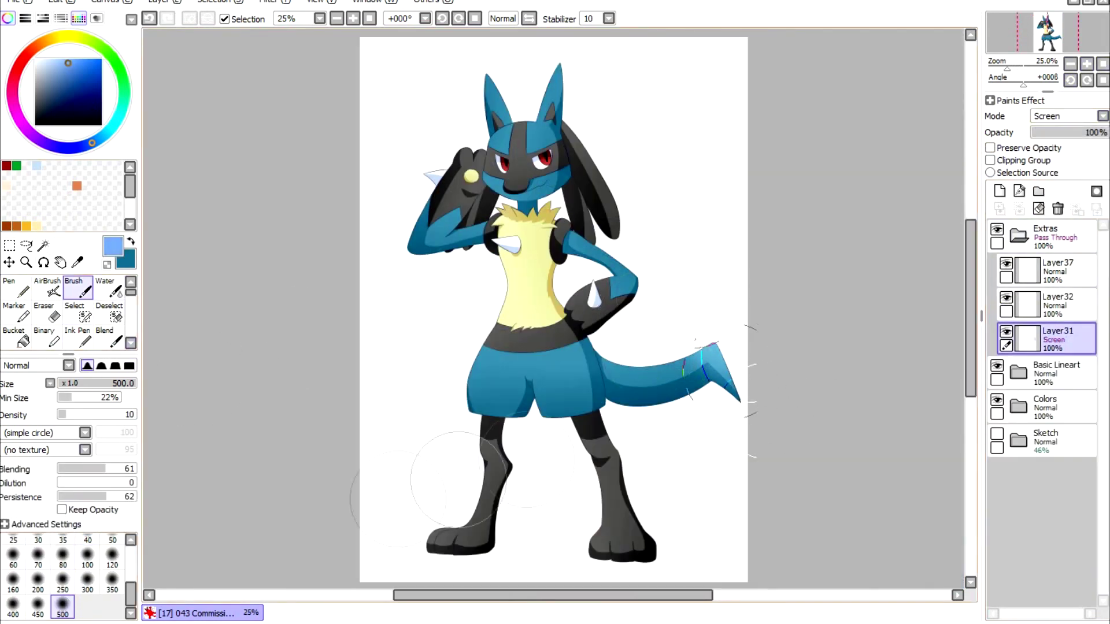
key(v)
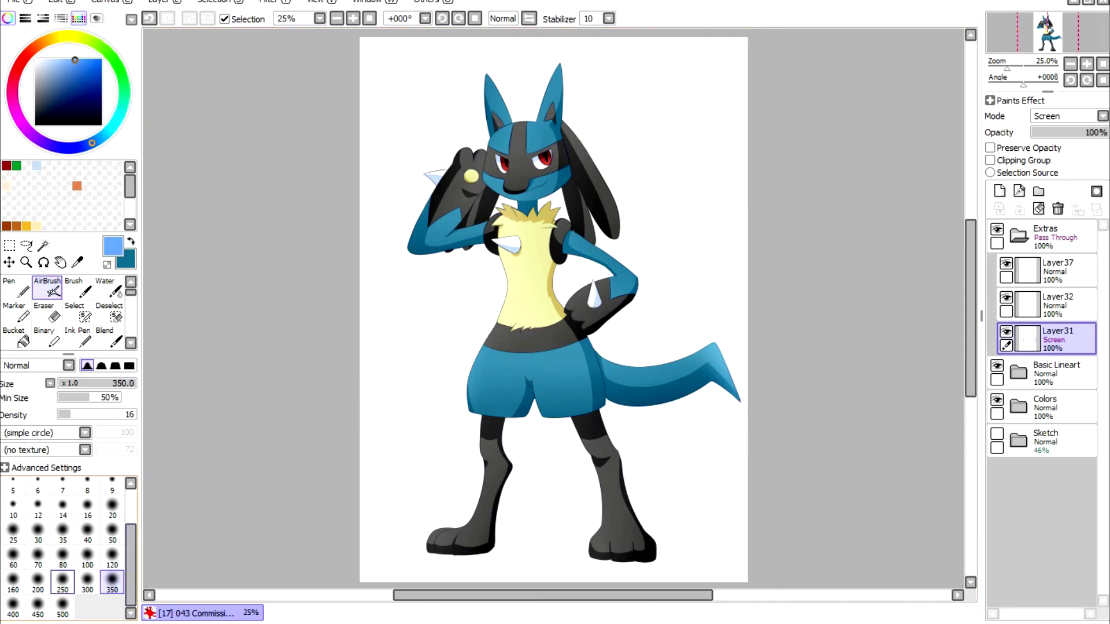